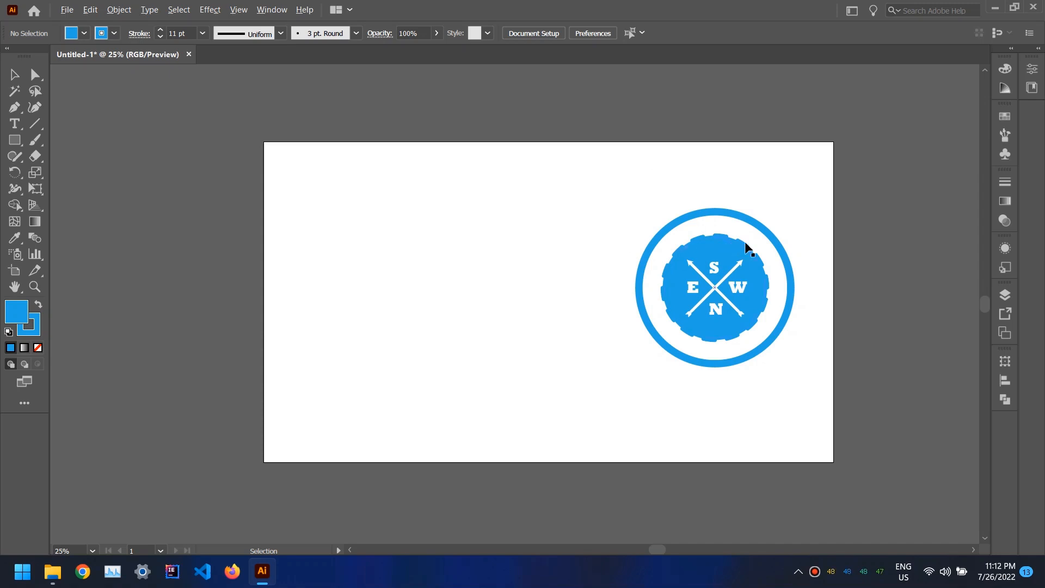
Step: Draw a filled circle about 451 px across on the empty left half of the artboard
{"action": "scroll", "coordinate": [782, 244], "scroll_direction": "up", "scroll_amount": 2}
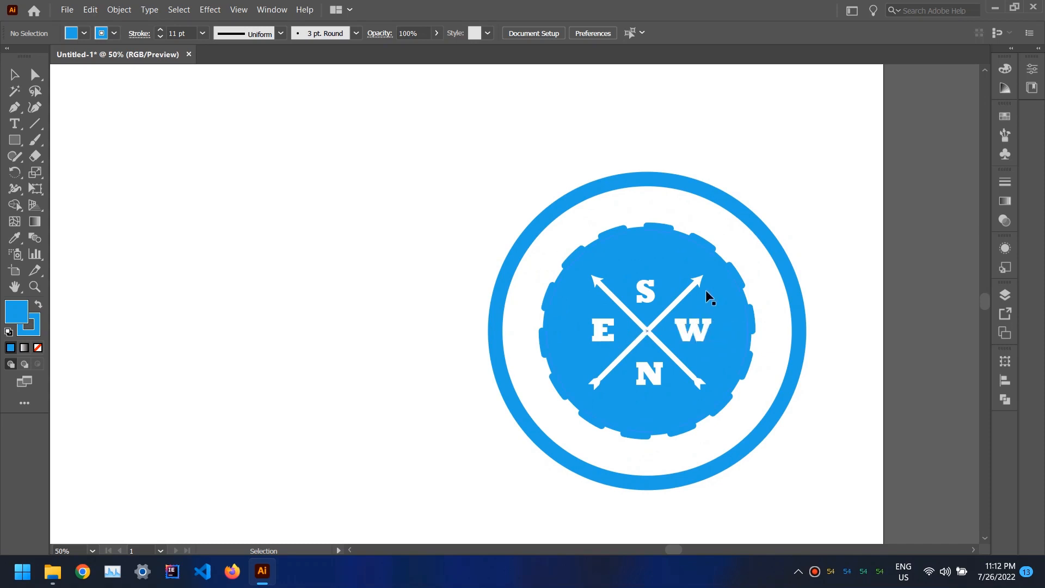
{"action": "scroll", "coordinate": [719, 291], "scroll_direction": "down", "scroll_amount": 2}
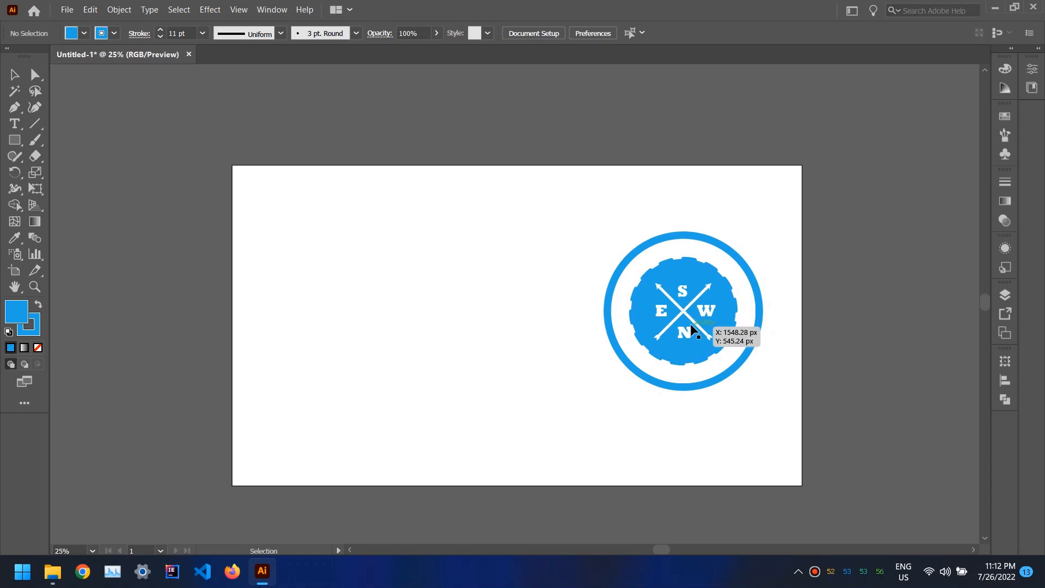
{"action": "left_click", "coordinate": [15, 142]}
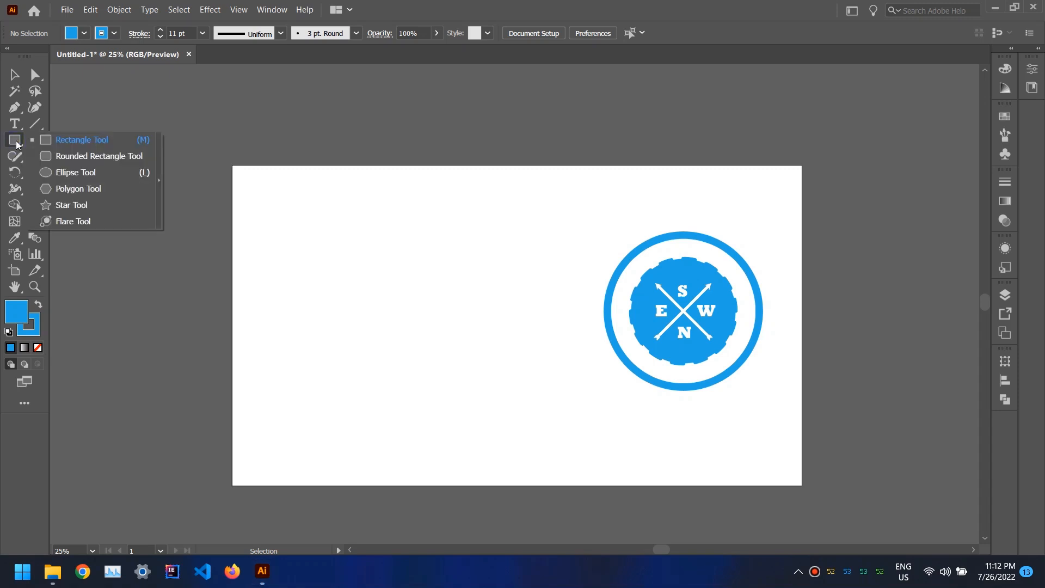
{"action": "left_click", "coordinate": [85, 170]}
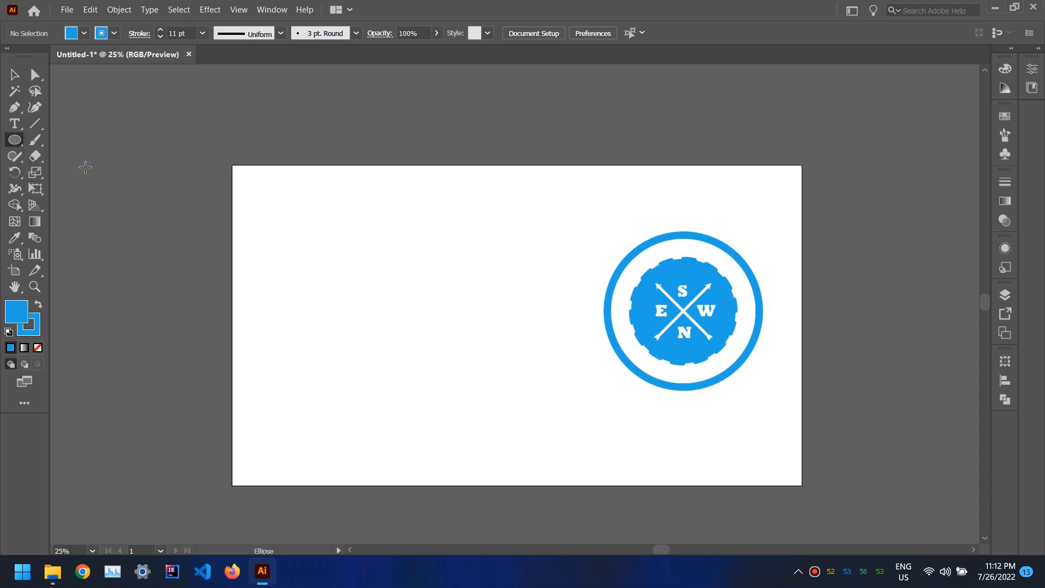
{"action": "left_click_drag", "start_coordinate": [320, 234], "coordinate": [438, 368]}
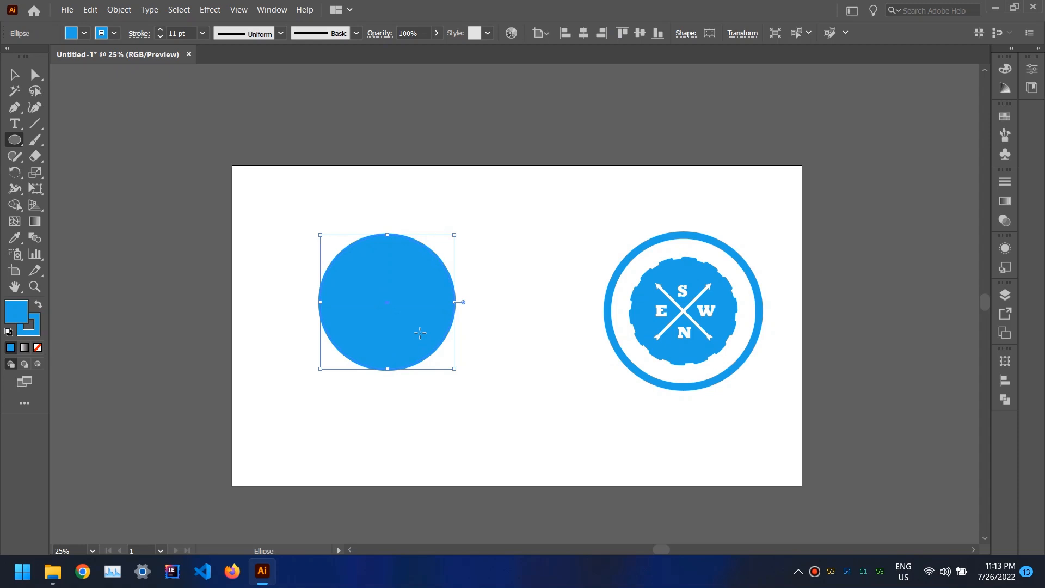
Step: Set the new circle's width and height to 512 px
{"action": "left_click", "coordinate": [735, 36]}
{"action": "left_click", "coordinate": [709, 55]}
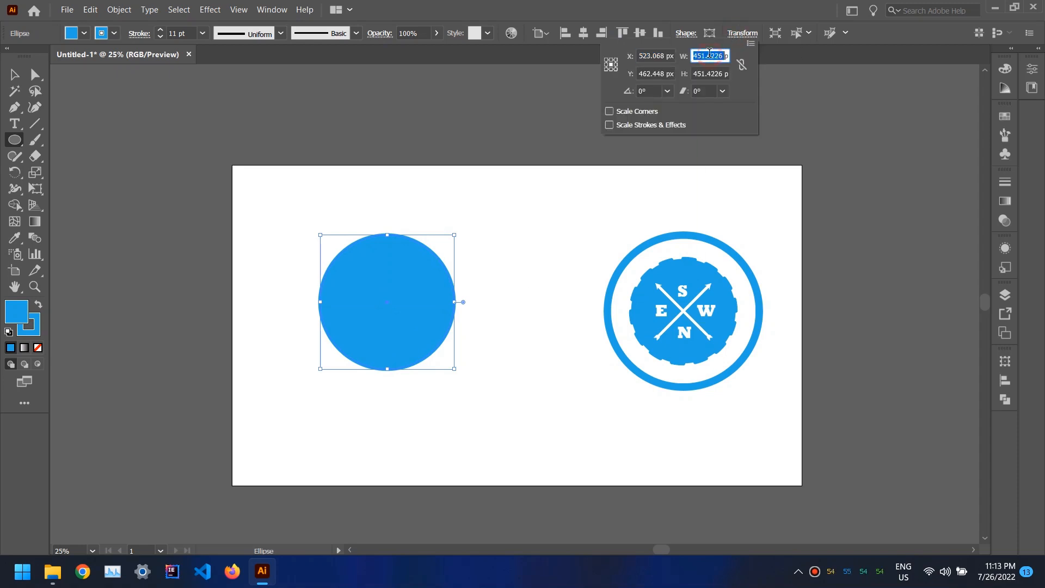
{"action": "type", "text": "512"}
{"action": "key", "text": "Tab"}
{"action": "type", "text": "512"}
{"action": "key", "text": "Tab"}
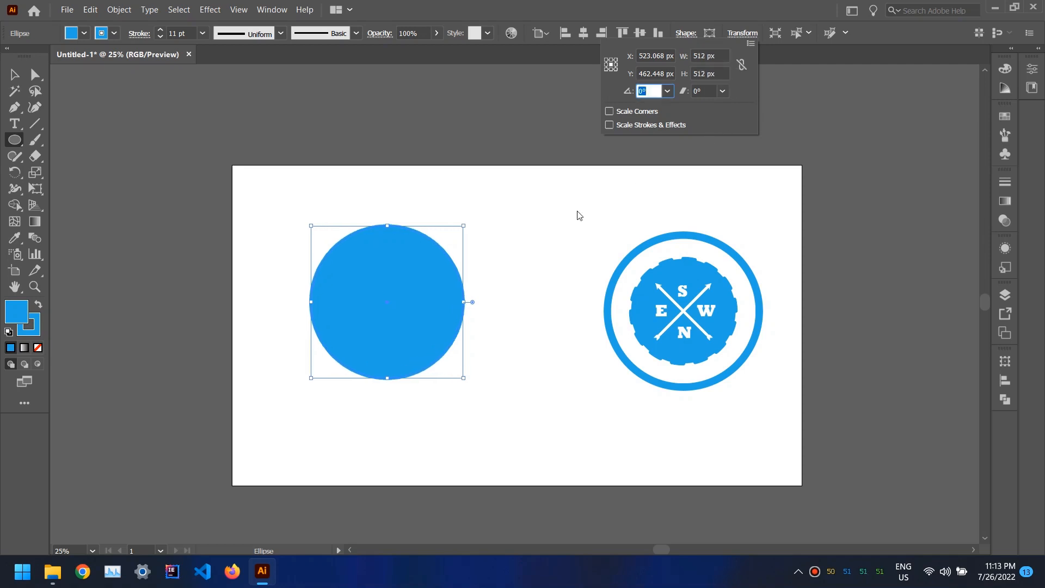
{"action": "left_click", "coordinate": [522, 266]}
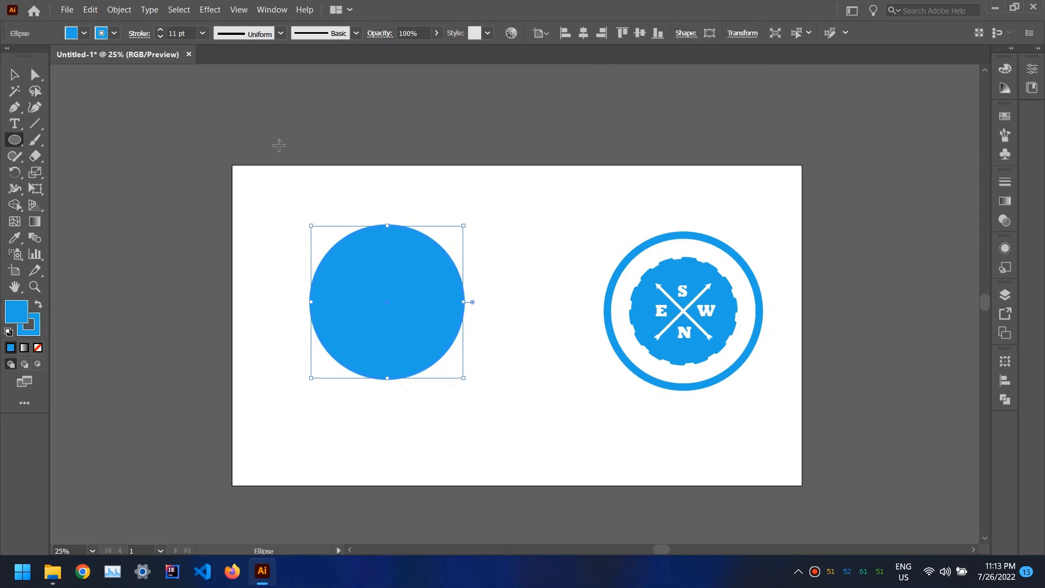
Step: Remove the 512 px circle's fill and set its stroke weight to 25 pt
{"action": "left_click", "coordinate": [14, 75]}
{"action": "left_click", "coordinate": [436, 271]}
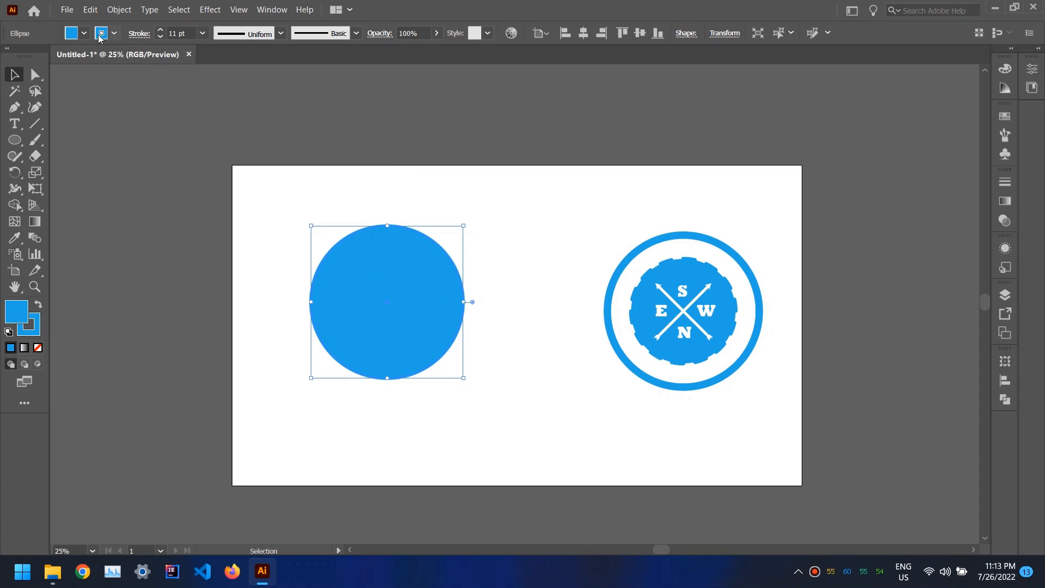
{"action": "left_click", "coordinate": [84, 33]}
{"action": "left_click", "coordinate": [9, 56]}
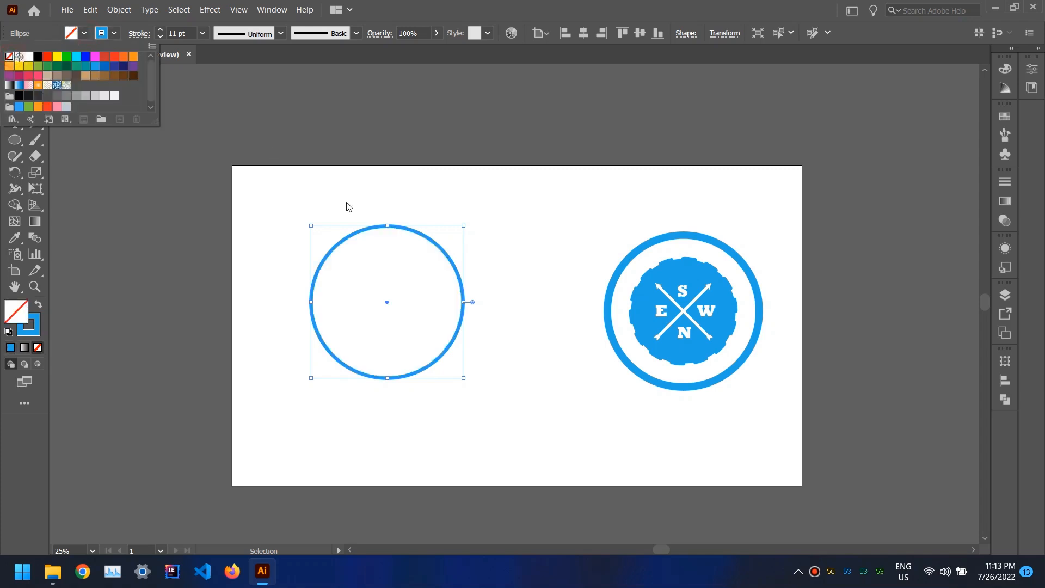
{"action": "left_click", "coordinate": [505, 272]}
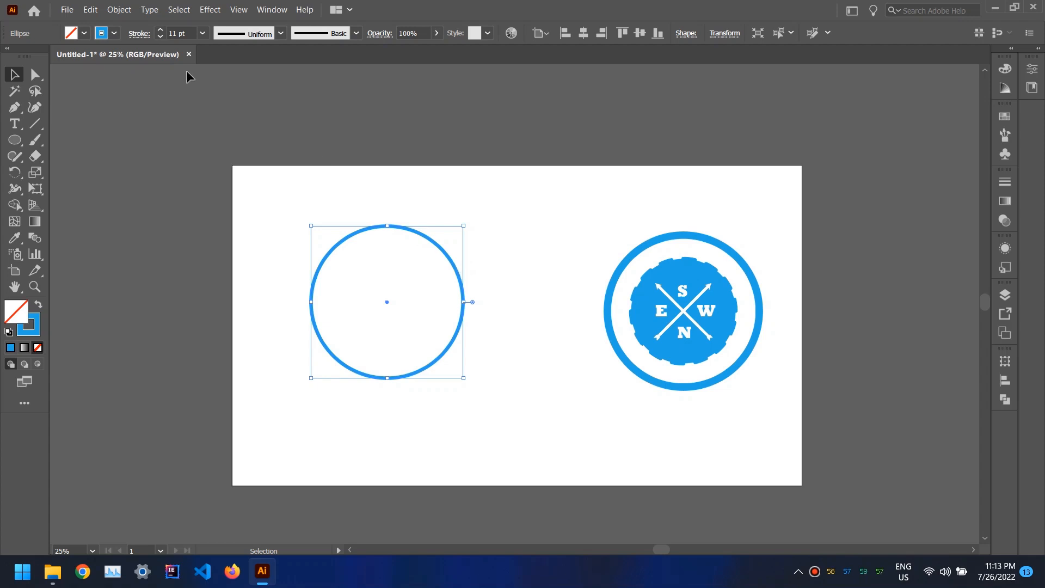
{"action": "left_click", "coordinate": [160, 29]}
{"action": "left_click", "coordinate": [160, 29]}
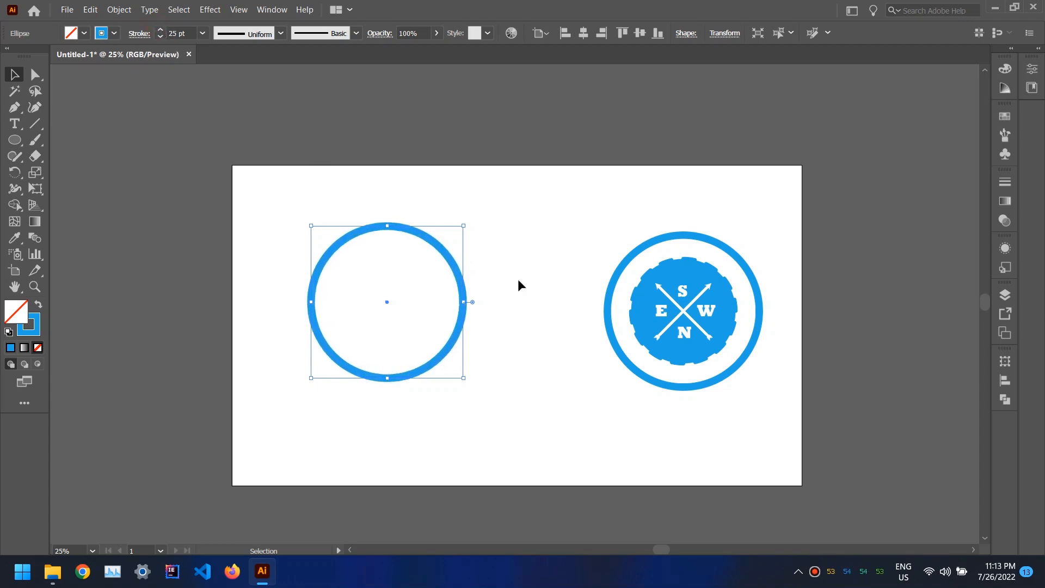
{"action": "left_click", "coordinate": [534, 319]}
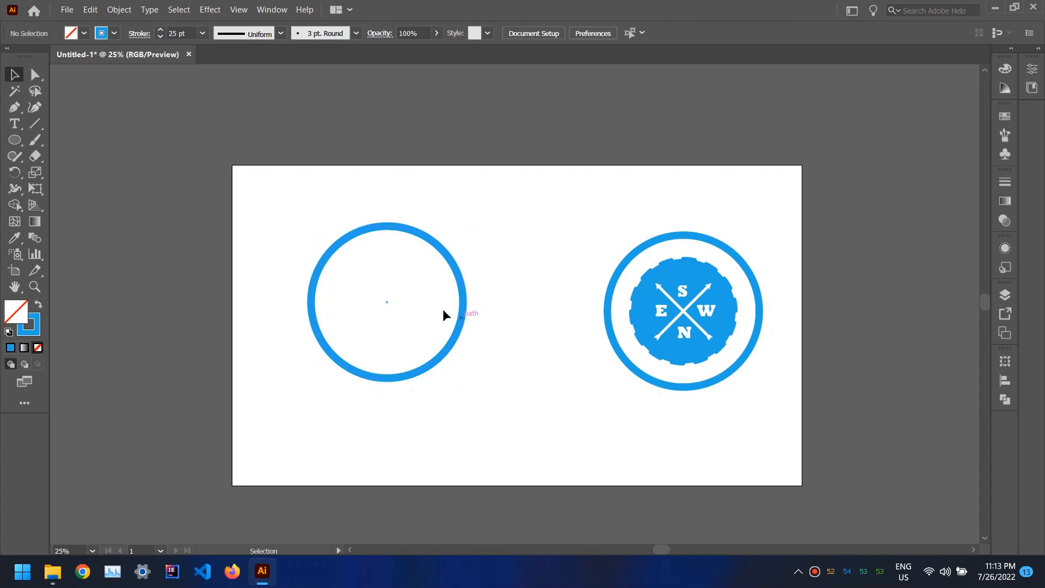
Step: Create a 345 px by 345 px circle and center it inside the large ring
{"action": "left_click", "coordinate": [14, 140]}
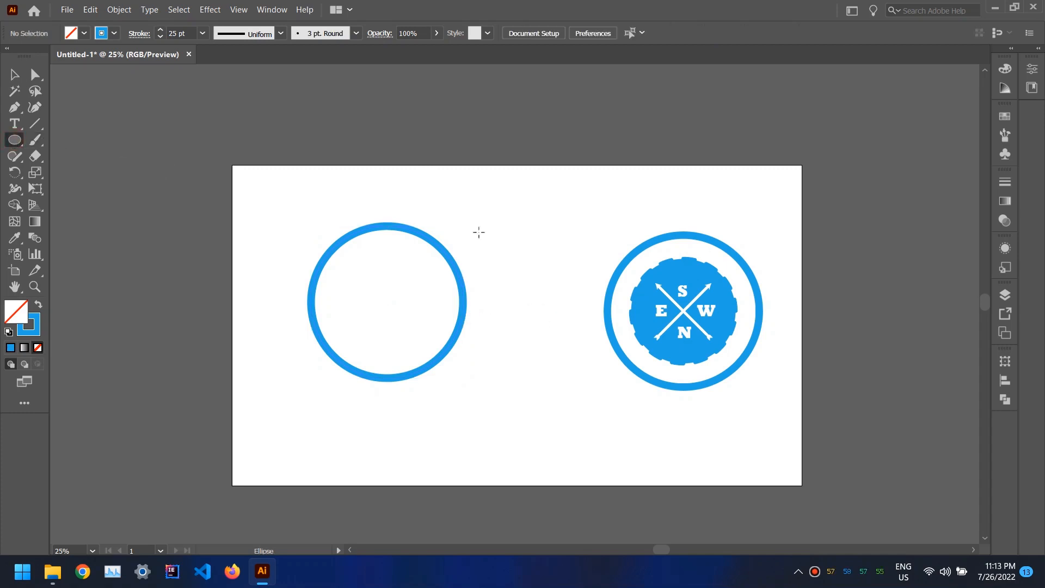
{"action": "left_click", "coordinate": [515, 242]}
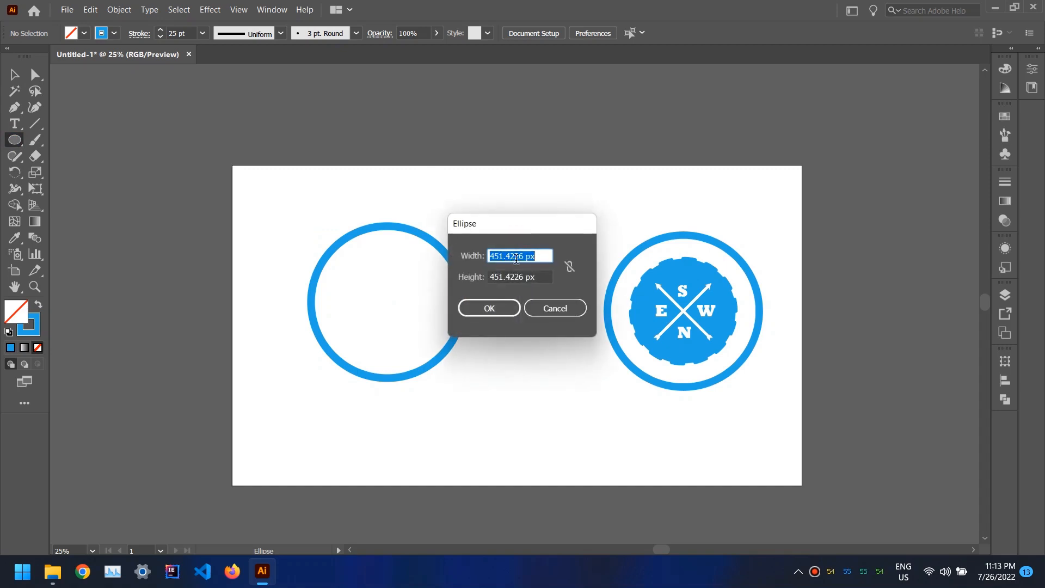
{"action": "type", "text": "345"}
{"action": "key", "text": "Tab"}
{"action": "type", "text": "3"}
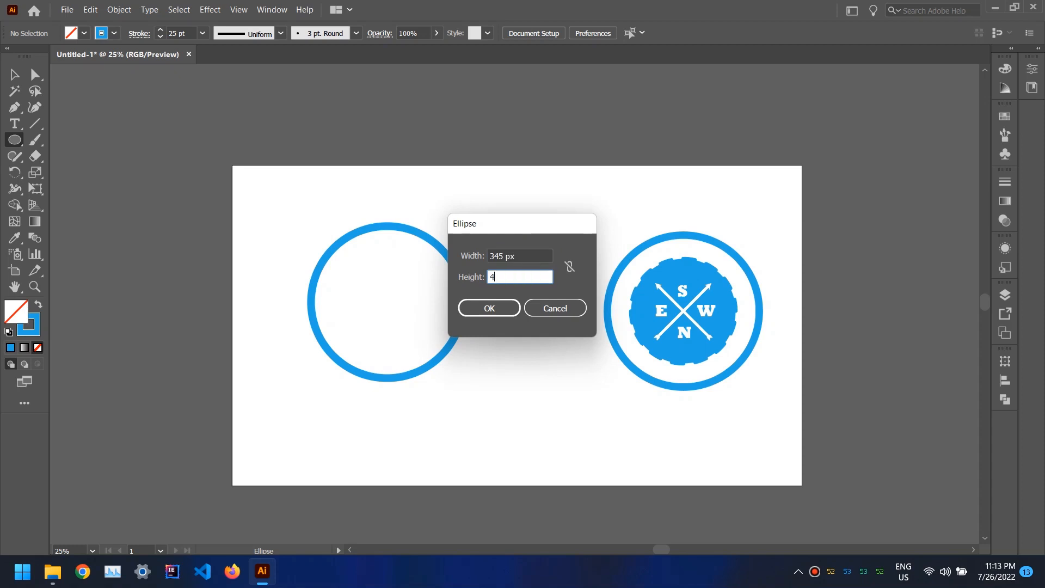
{"action": "type", "text": "45"}
{"action": "key", "text": "Return"}
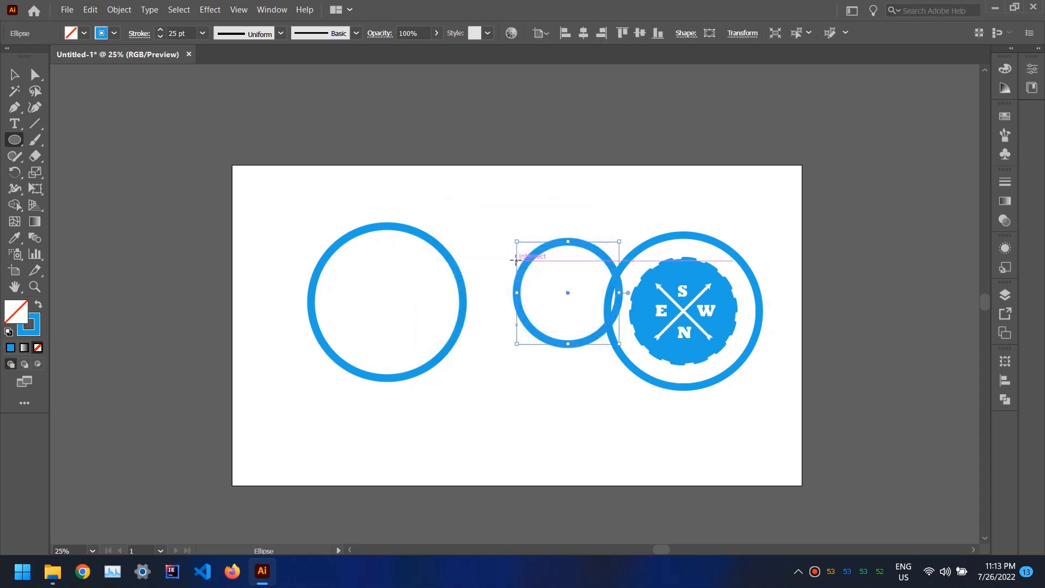
{"action": "left_click", "coordinate": [14, 75]}
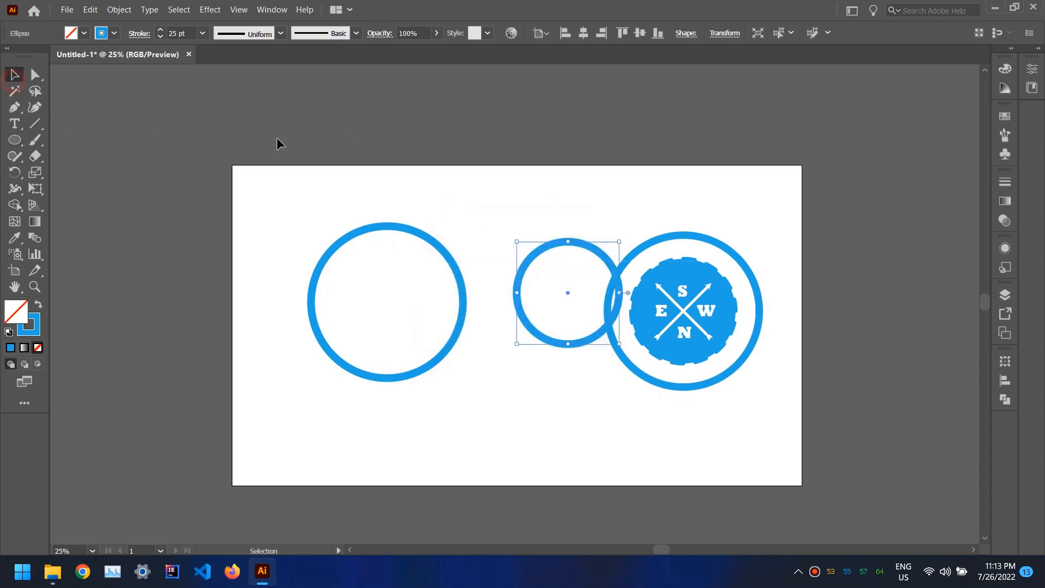
{"action": "left_click_drag", "start_coordinate": [522, 311], "coordinate": [342, 322]}
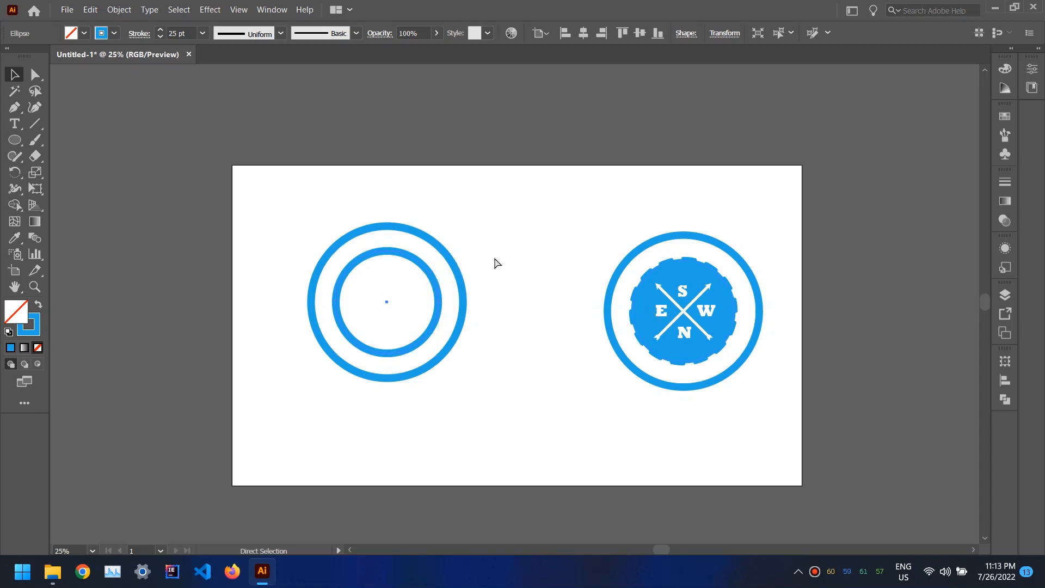
Step: Paste a copy of the inner ring between the two badges and fill it with the same blue as its stroke
{"action": "key", "text": "ctrl+v"}
{"action": "left_click_drag", "start_coordinate": [495, 262], "coordinate": [516, 231]}
{"action": "left_click", "coordinate": [85, 34]}
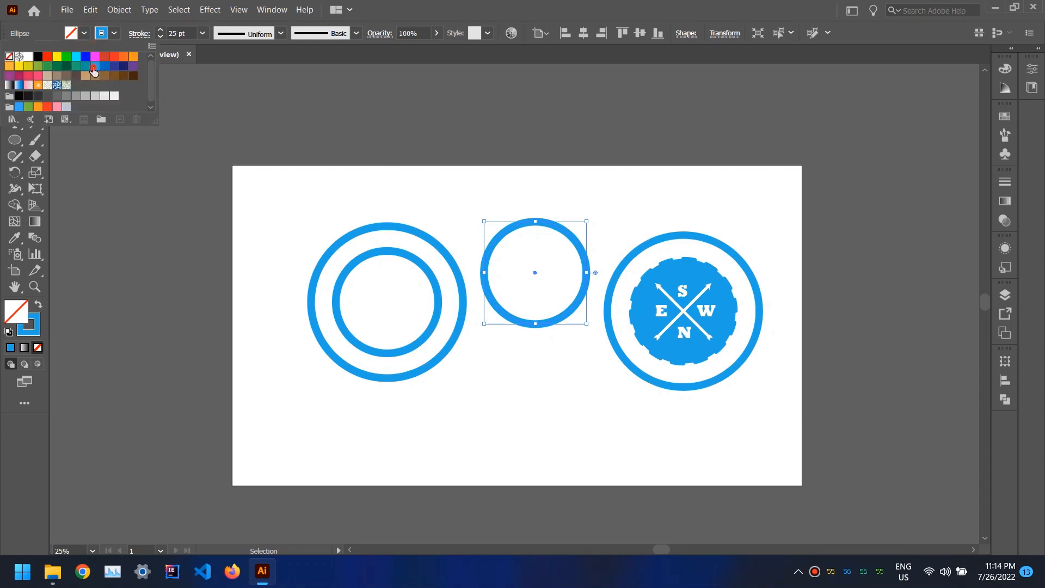
{"action": "left_click", "coordinate": [95, 67]}
{"action": "left_click", "coordinate": [554, 421]}
{"action": "left_click", "coordinate": [556, 394]}
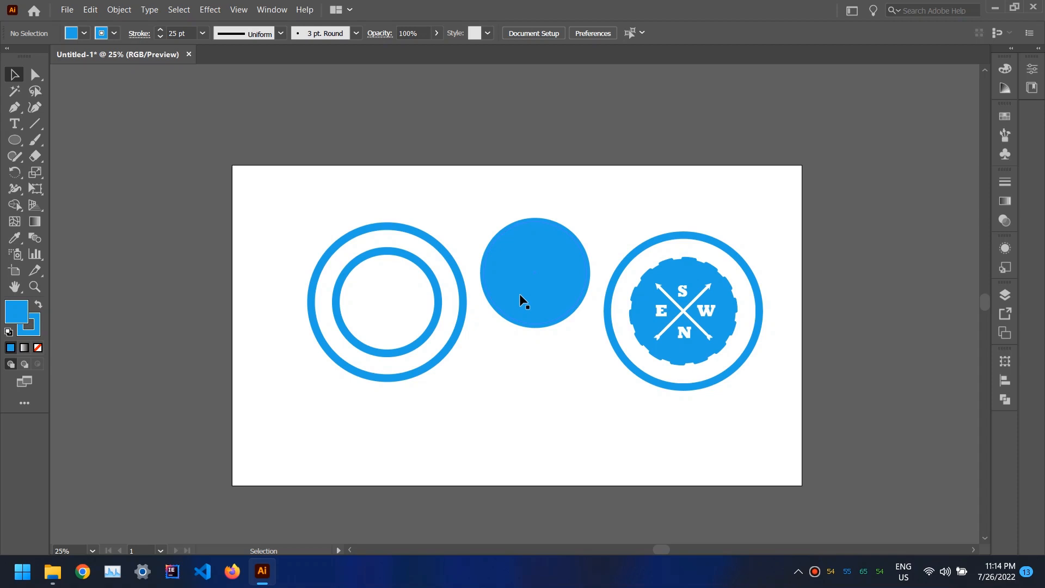
Step: Turn the stroke of the inner ring inside the large ring into a dashed line
{"action": "left_click", "coordinate": [435, 282]}
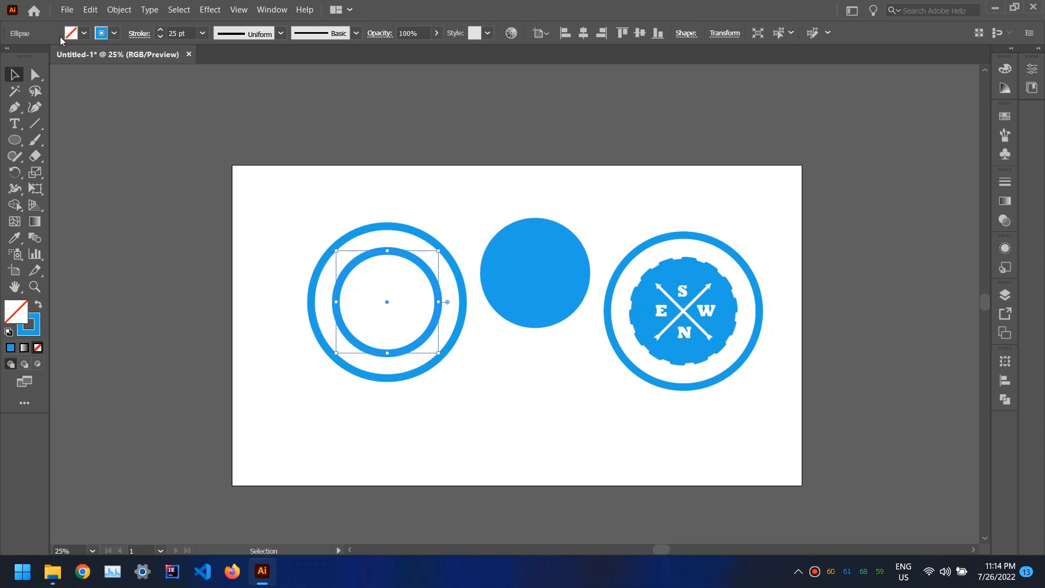
{"action": "left_click", "coordinate": [140, 36]}
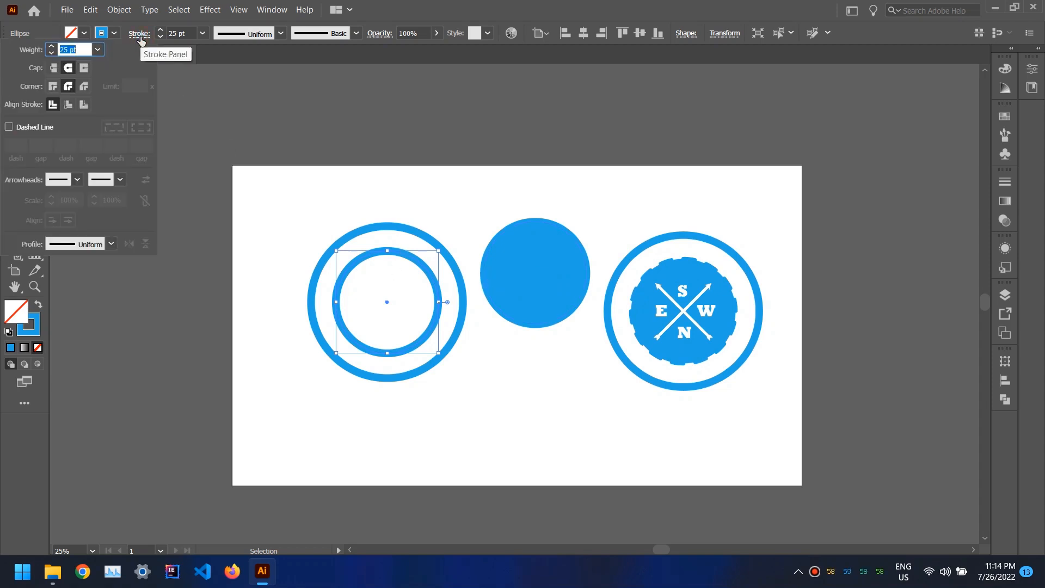
{"action": "left_click", "coordinate": [9, 128]}
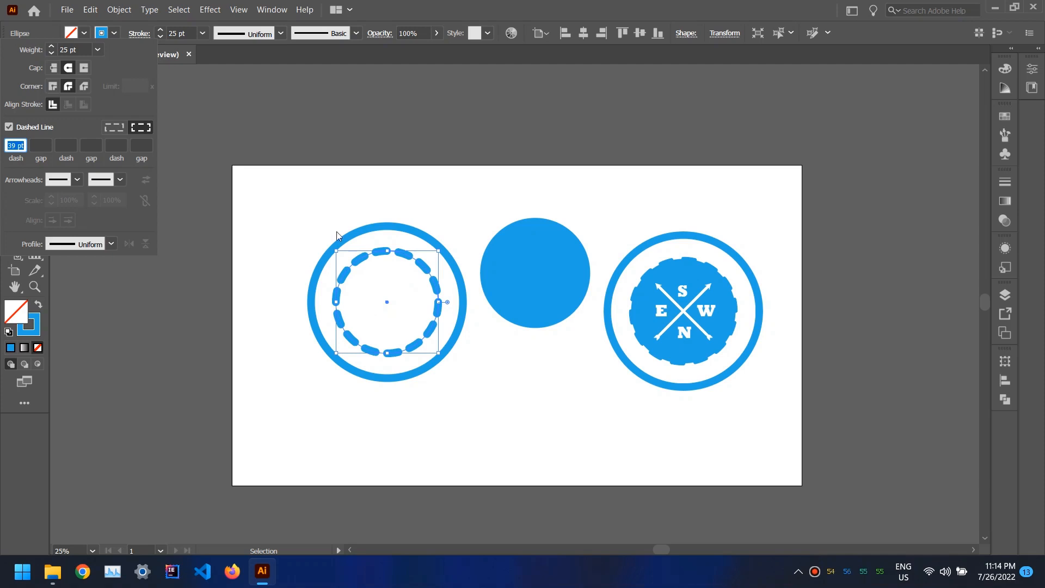
Step: Try different dash lengths on the inner ring, ending at 41 pt
{"action": "left_click", "coordinate": [21, 146]}
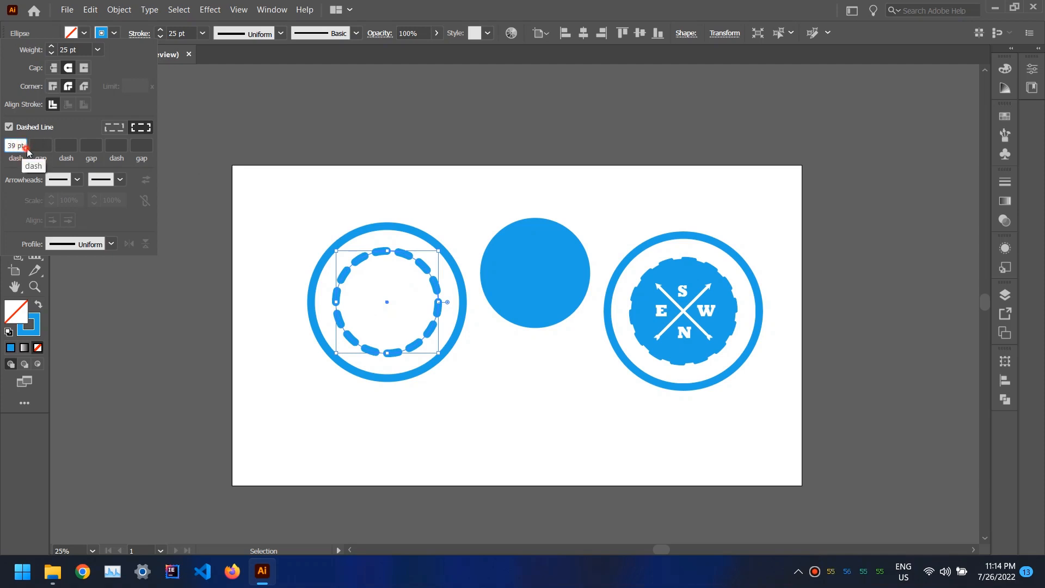
{"action": "key", "text": "Down"}
{"action": "key", "text": "Down"}
{"action": "key", "text": "Down"}
{"action": "key", "text": "Down"}
{"action": "key", "text": "Down"}
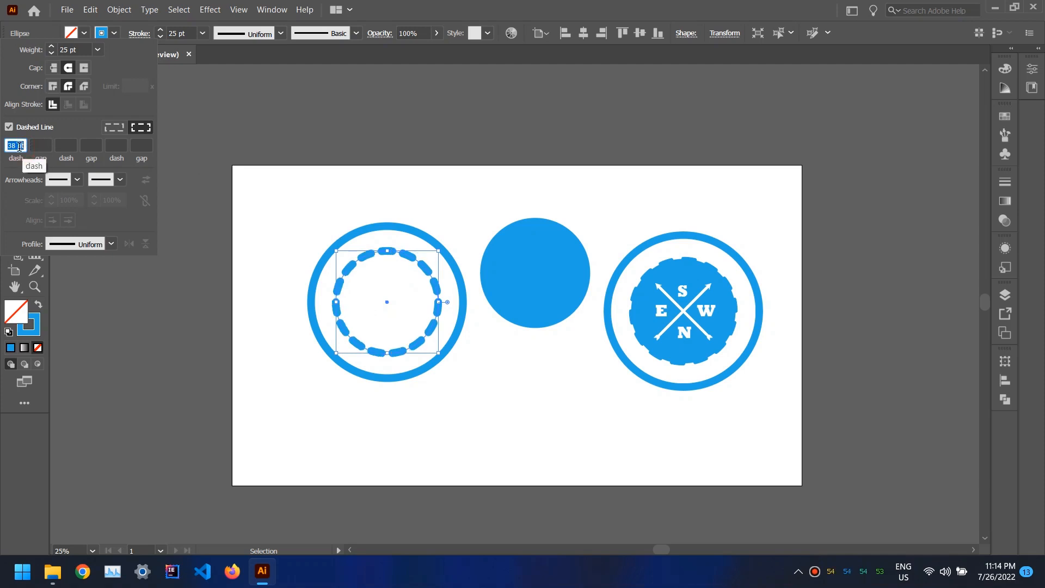
{"action": "key", "text": "Up"}
{"action": "key", "text": "Up"}
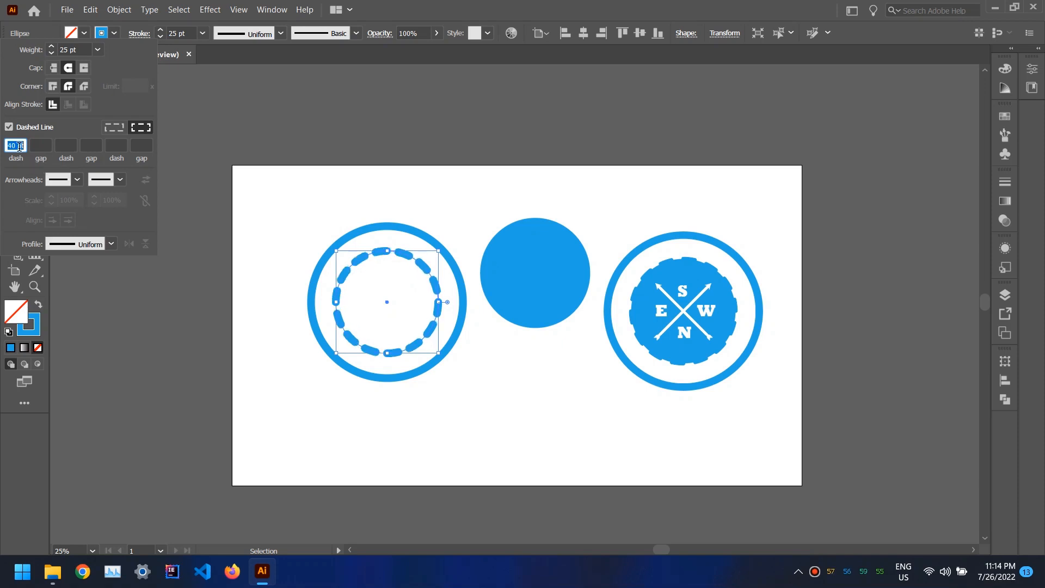
{"action": "key", "text": "Up"}
{"action": "key", "text": "Up"}
{"action": "key", "text": "Down"}
{"action": "key", "text": "Up"}
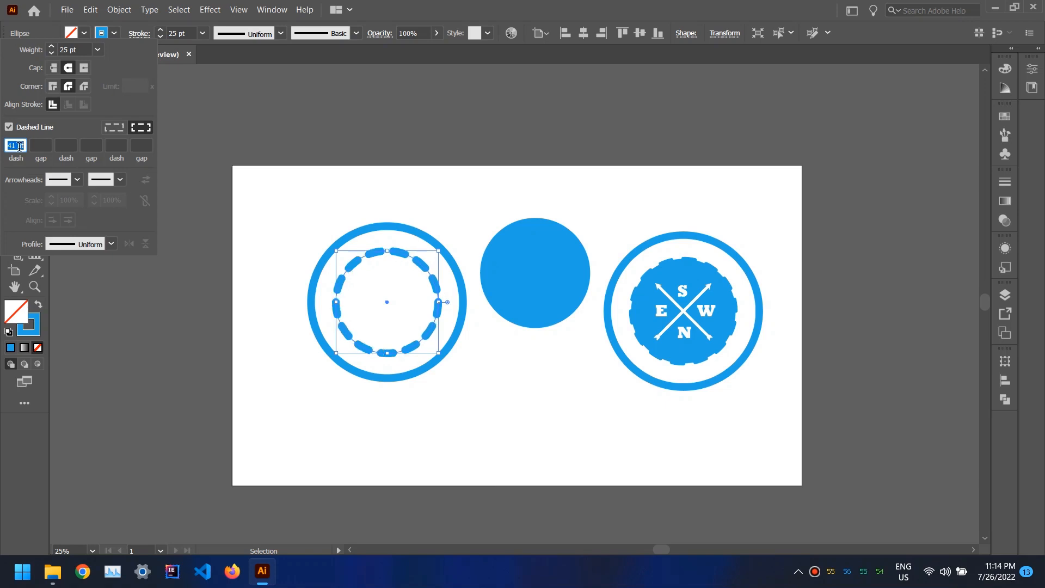
{"action": "key", "text": "Down"}
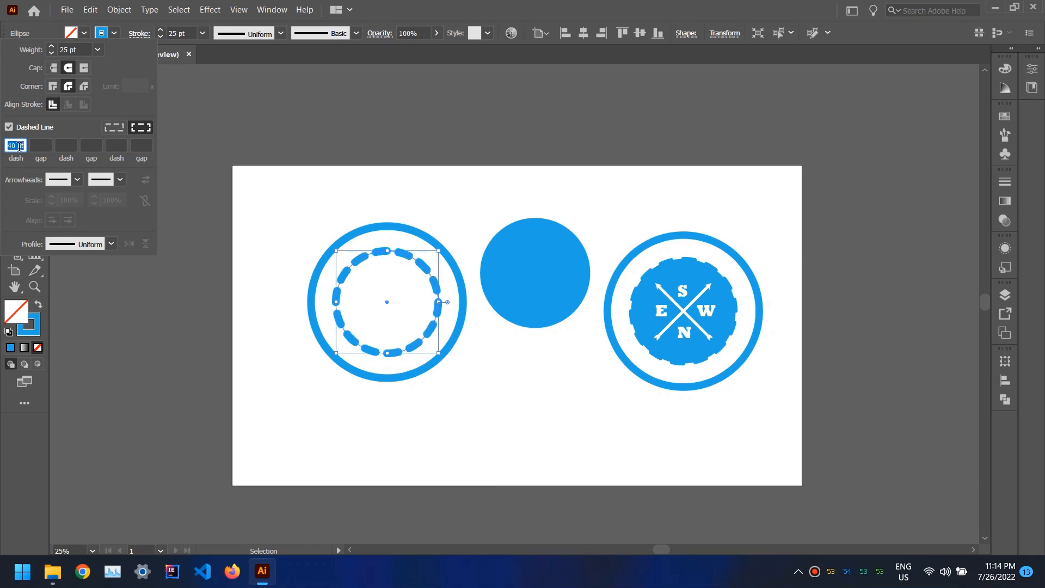
{"action": "key", "text": "Up"}
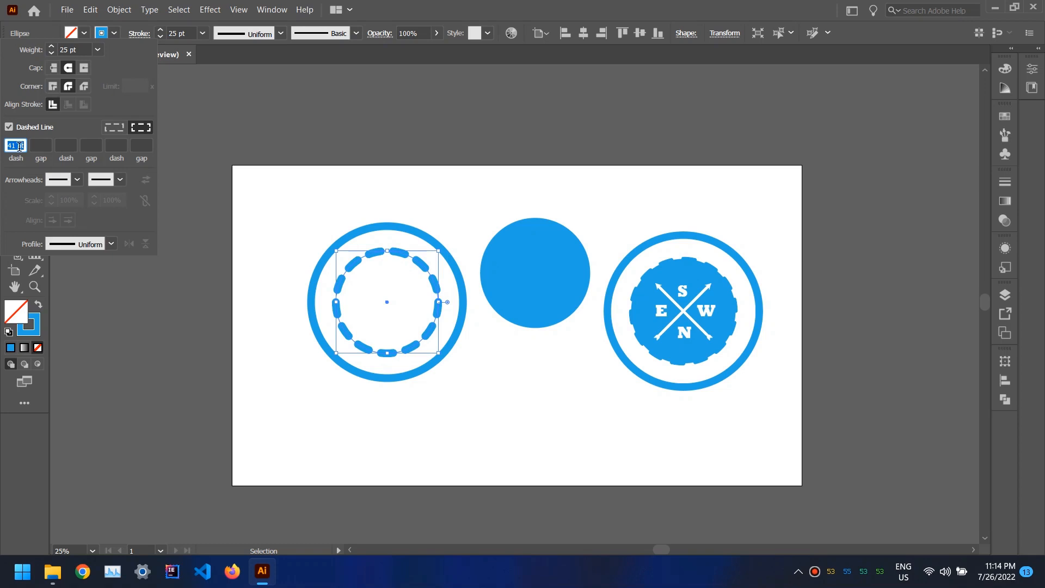
{"action": "left_click", "coordinate": [237, 115]}
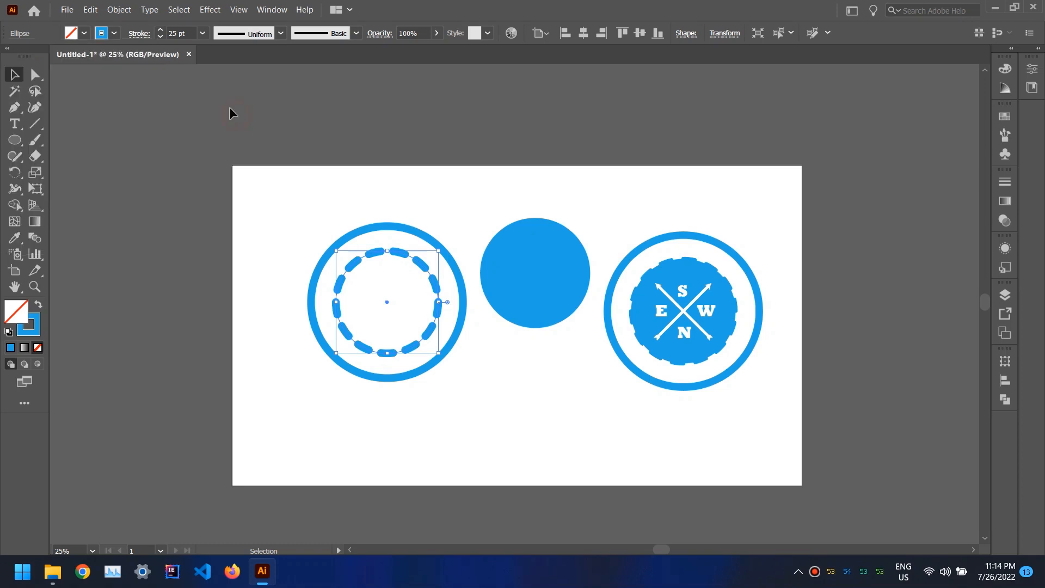
Step: Reduce the dashed ring's stroke weight to 16 pt
{"action": "left_click", "coordinate": [160, 37]}
{"action": "left_click", "coordinate": [160, 37]}
{"action": "left_click", "coordinate": [160, 37]}
{"action": "left_click", "coordinate": [160, 37]}
{"action": "left_click", "coordinate": [159, 37]}
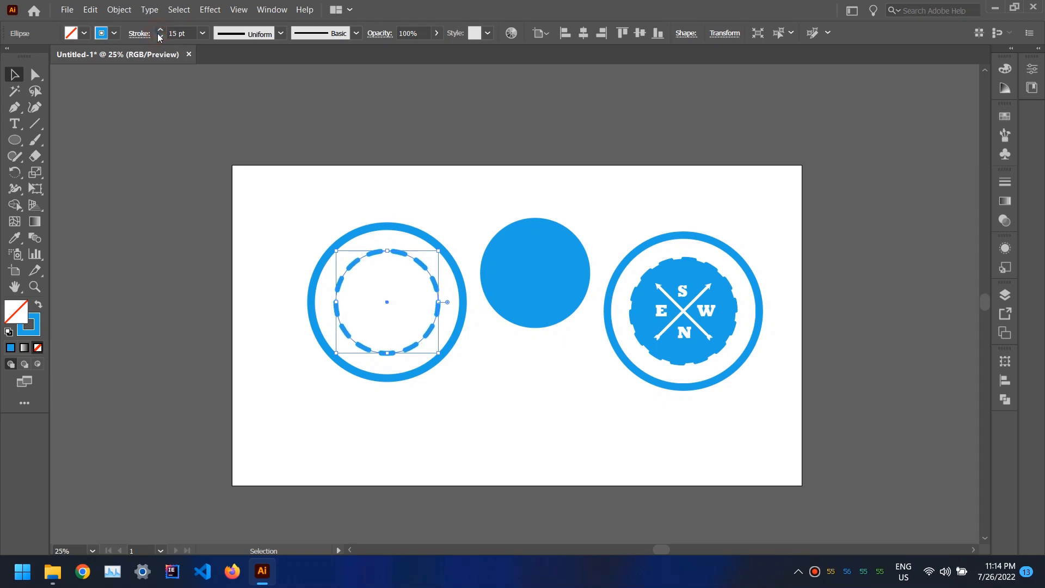
{"action": "left_click", "coordinate": [160, 30]}
Step: Set the dashed ring's dash length to 38 pt
{"action": "left_click", "coordinate": [139, 35]}
{"action": "left_click", "coordinate": [18, 145]}
{"action": "double_click", "coordinate": [18, 145]}
{"action": "key", "text": "Down"}
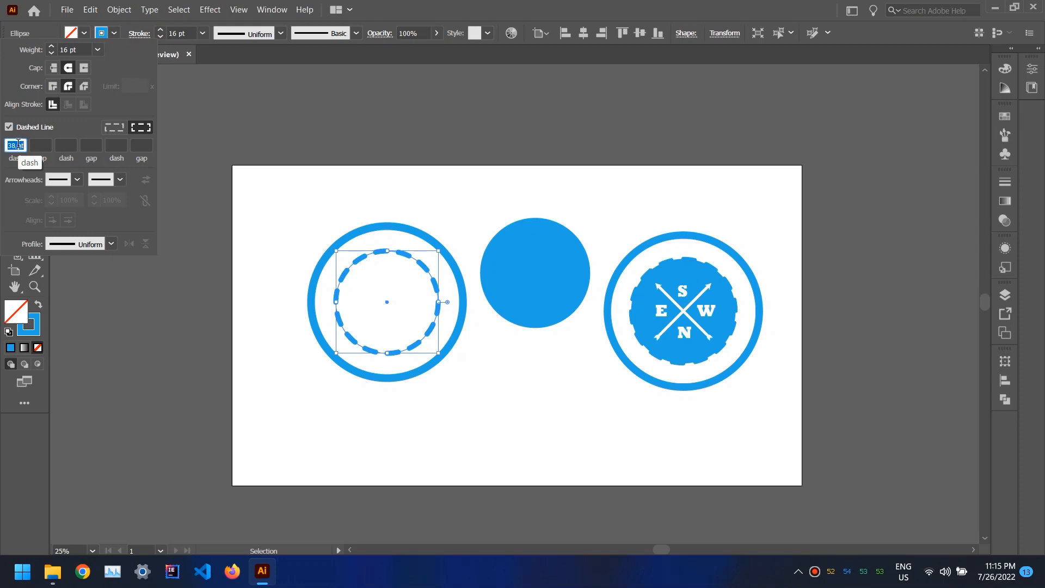
{"action": "left_click", "coordinate": [253, 143]}
Step: Move the solid blue circle over the dashed ring, at the center of the large ring
{"action": "left_click", "coordinate": [465, 172]}
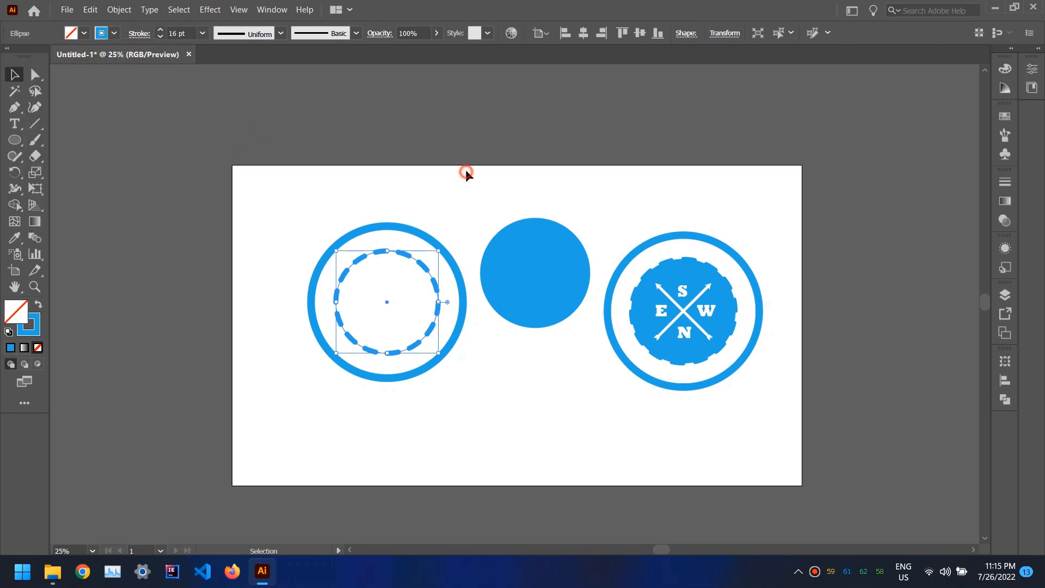
{"action": "left_click_drag", "start_coordinate": [534, 264], "coordinate": [384, 293]}
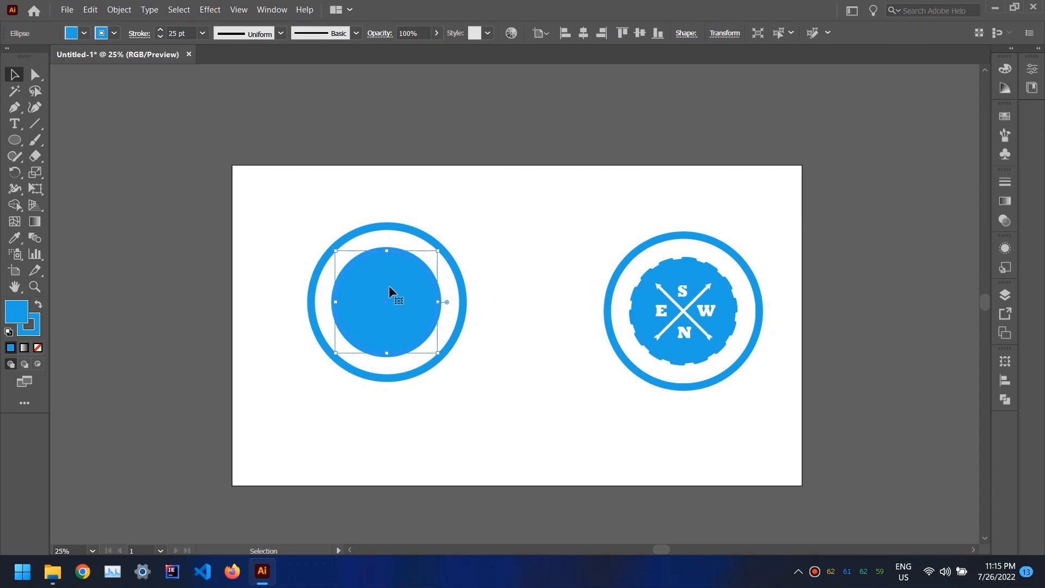
Step: Remove the stroke from the solid blue circle inside the dashed ring and deselect it
{"action": "left_click", "coordinate": [114, 33]}
{"action": "left_click", "coordinate": [10, 57]}
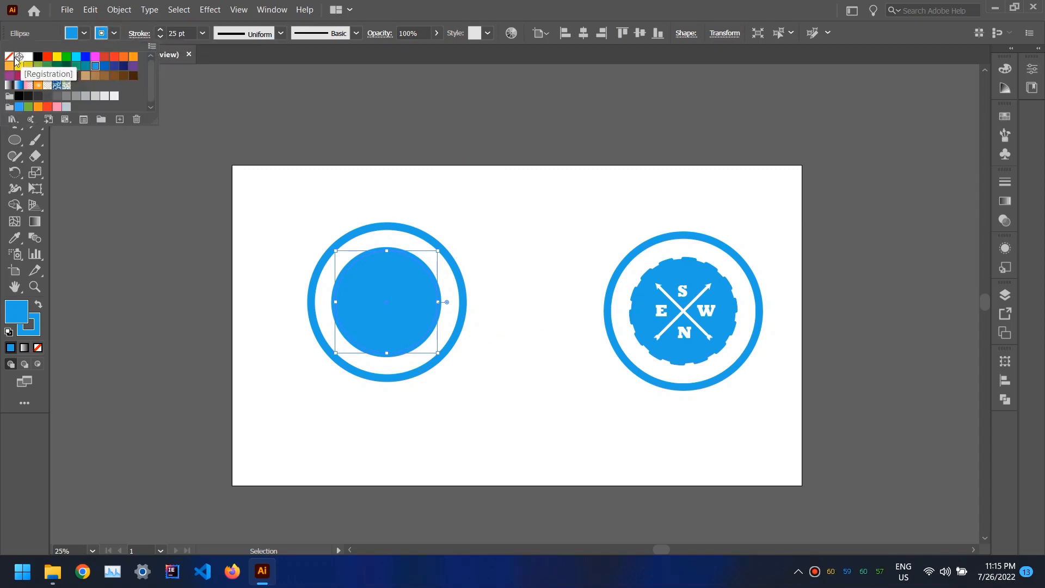
{"action": "left_click", "coordinate": [473, 198]}
{"action": "left_click", "coordinate": [491, 266]}
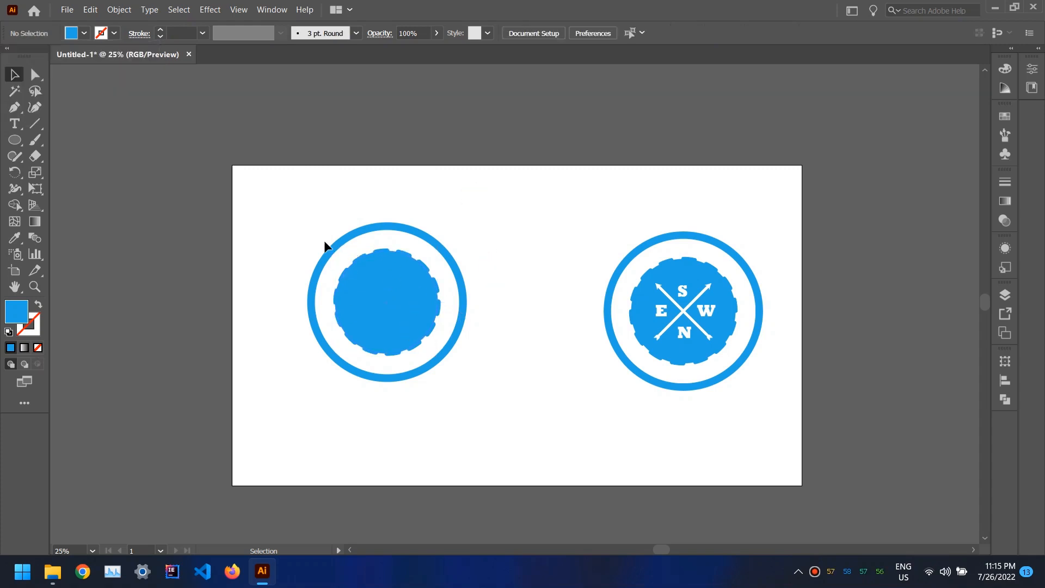
Step: Select all the circles of the new badge and center-align them horizontally and vertically
{"action": "left_click_drag", "start_coordinate": [293, 219], "coordinate": [512, 426]}
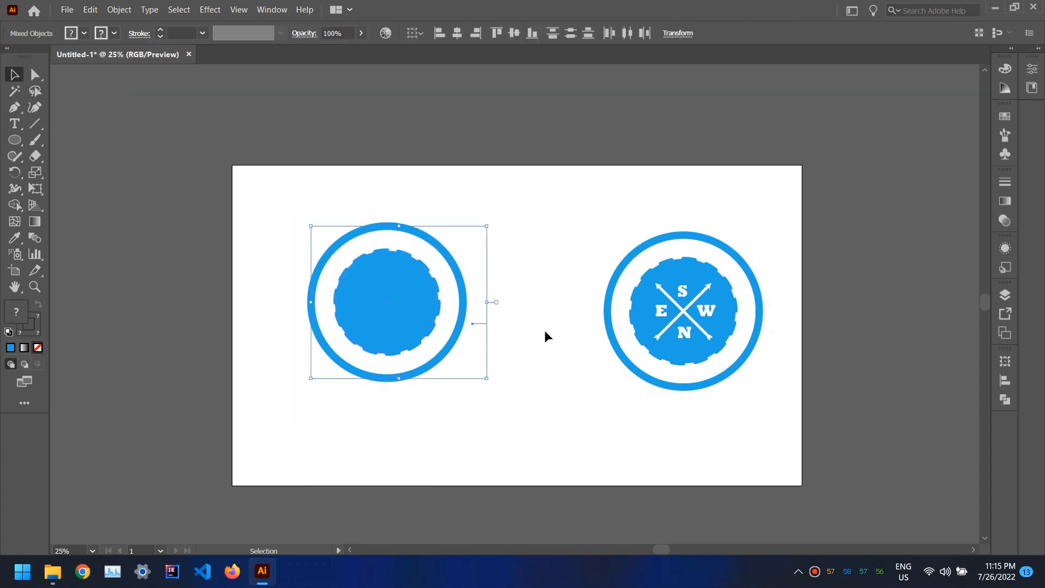
{"action": "left_click", "coordinate": [1005, 380]}
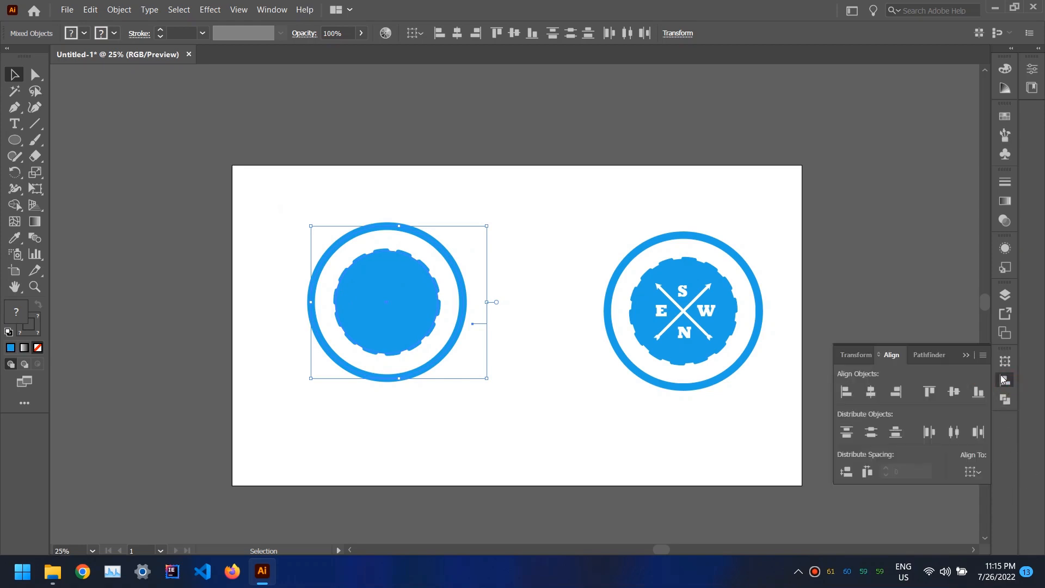
{"action": "left_click", "coordinate": [870, 392]}
{"action": "left_click", "coordinate": [953, 392]}
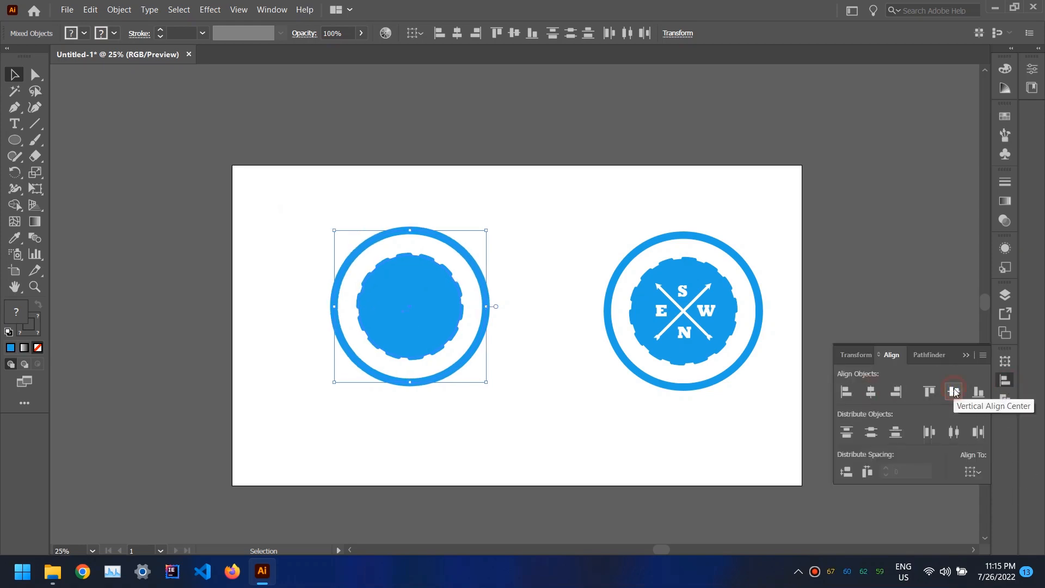
{"action": "left_click", "coordinate": [961, 353]}
{"action": "left_click", "coordinate": [484, 405]}
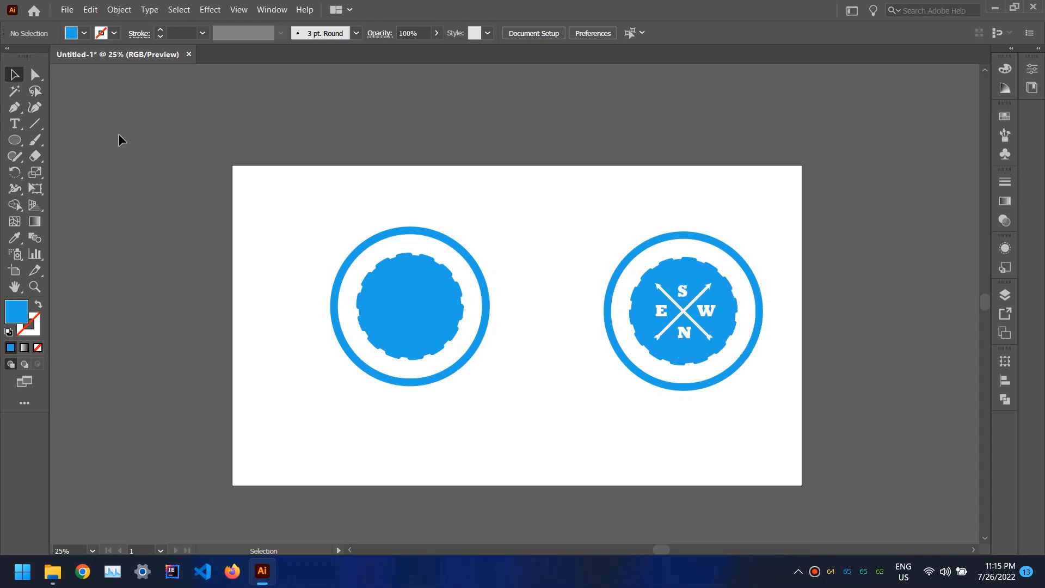
Step: Draw a diagonal line across the middle of the solid blue circle and give it a white stroke
{"action": "left_click", "coordinate": [36, 123]}
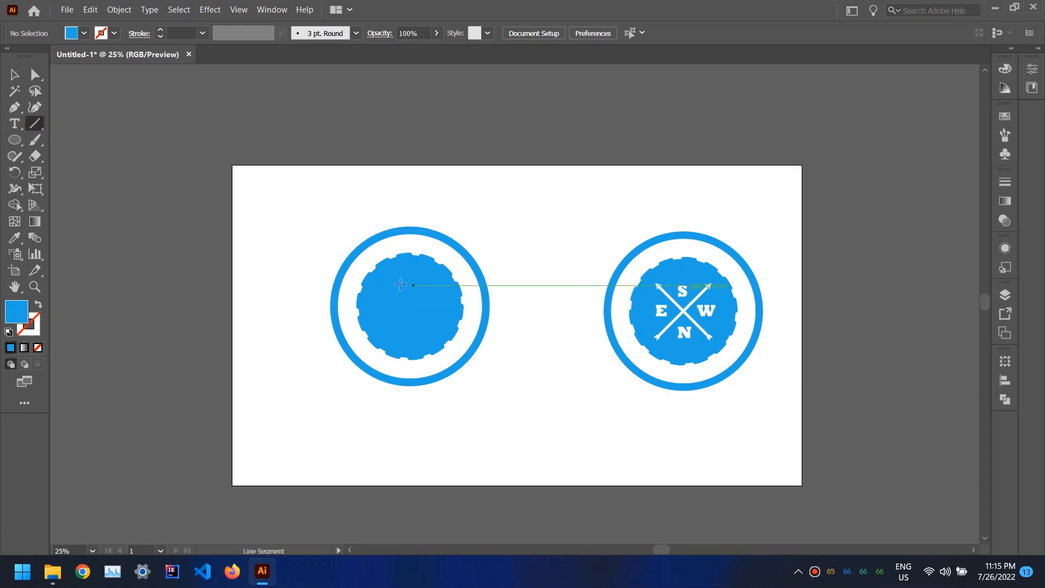
{"action": "left_click_drag", "start_coordinate": [391, 282], "coordinate": [433, 334]}
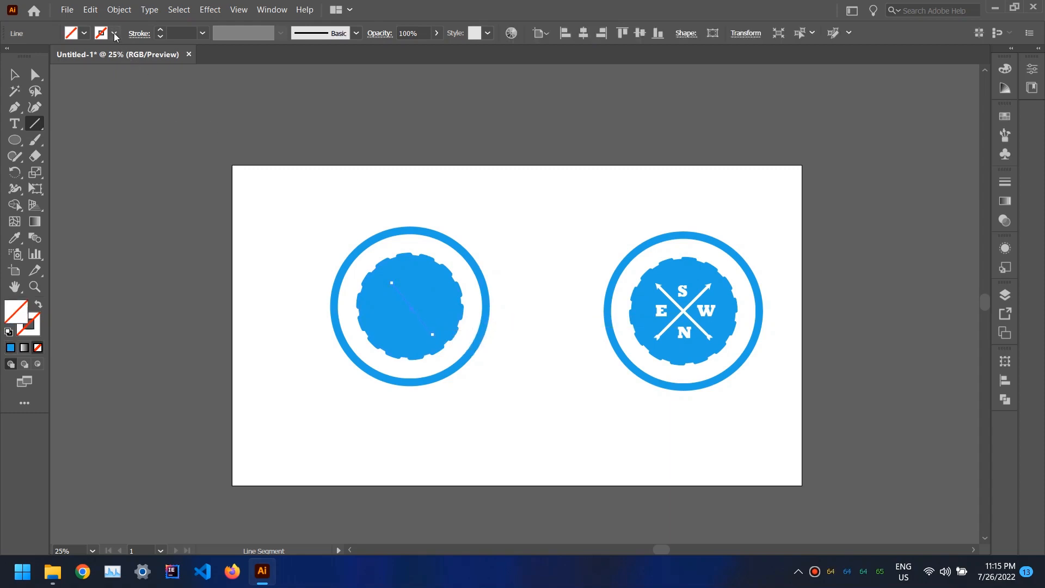
{"action": "left_click", "coordinate": [114, 35]}
{"action": "left_click", "coordinate": [29, 56]}
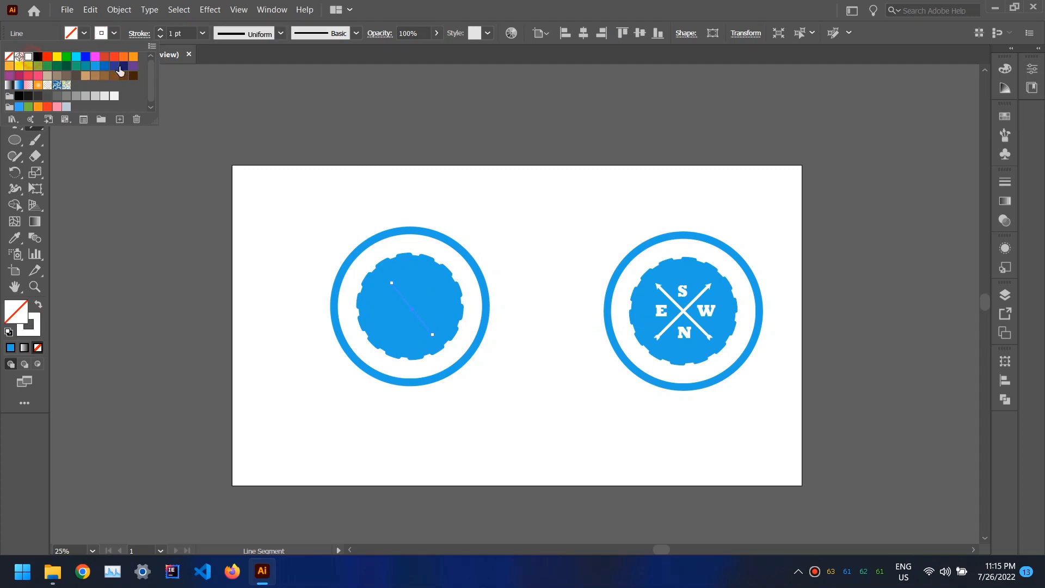
Step: Increase the white diagonal line's stroke weight to 8 pt
{"action": "left_click", "coordinate": [162, 31]}
{"action": "left_click", "coordinate": [162, 31]}
{"action": "left_click", "coordinate": [162, 31]}
{"action": "left_click", "coordinate": [161, 31]}
{"action": "left_click", "coordinate": [162, 31]}
{"action": "left_click", "coordinate": [162, 31]}
{"action": "left_click", "coordinate": [162, 31]}
{"action": "left_click", "coordinate": [162, 31]}
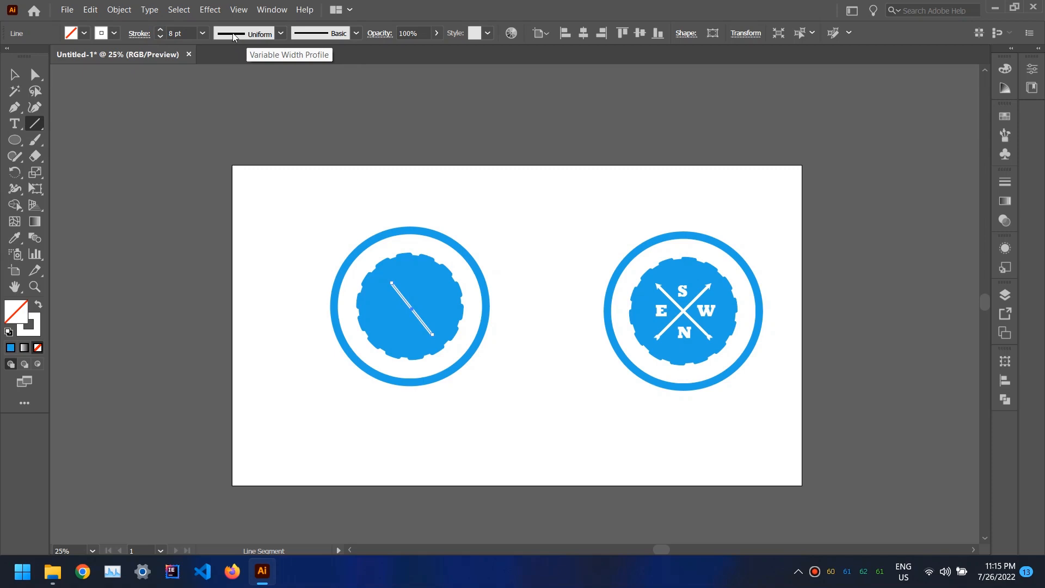
Step: Look through the brush and width profile choices for the line and open the Arrows_Standard brush library
{"action": "left_click", "coordinate": [354, 34]}
{"action": "mouse_move", "coordinate": [356, 96]}
{"action": "left_mouse_down"}
{"action": "mouse_move", "coordinate": [357, 121]}
{"action": "mouse_move", "coordinate": [358, 83]}
{"action": "left_mouse_up"}
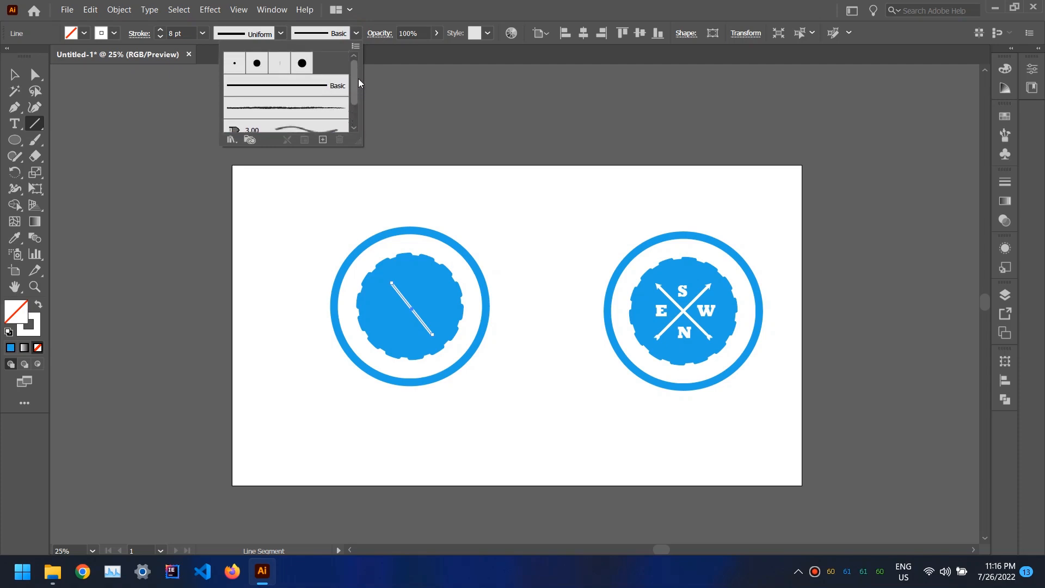
{"action": "left_click", "coordinate": [356, 34]}
{"action": "left_click", "coordinate": [281, 33]}
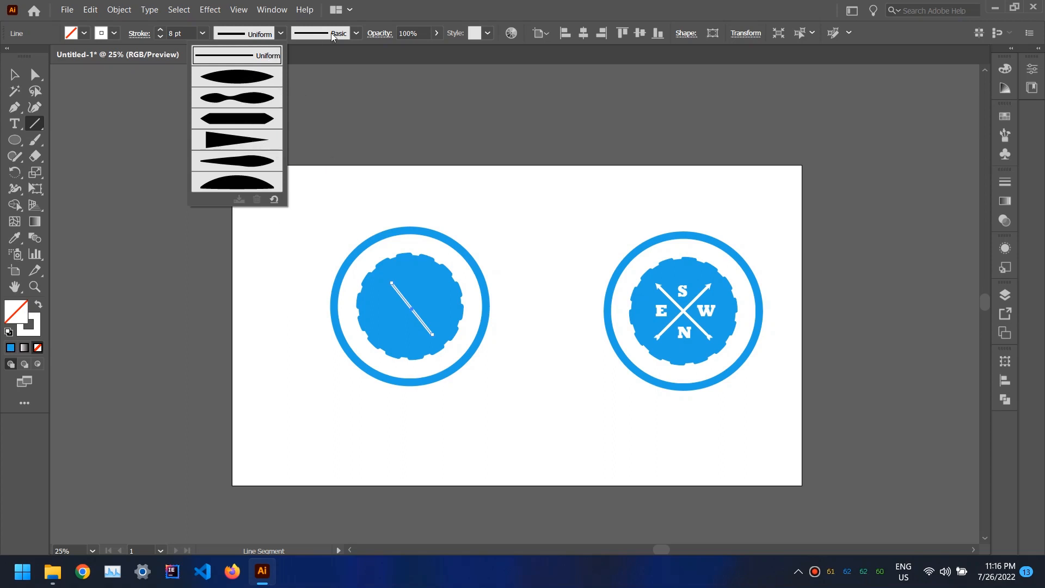
{"action": "left_click", "coordinate": [357, 34]}
{"action": "left_click", "coordinate": [357, 34]}
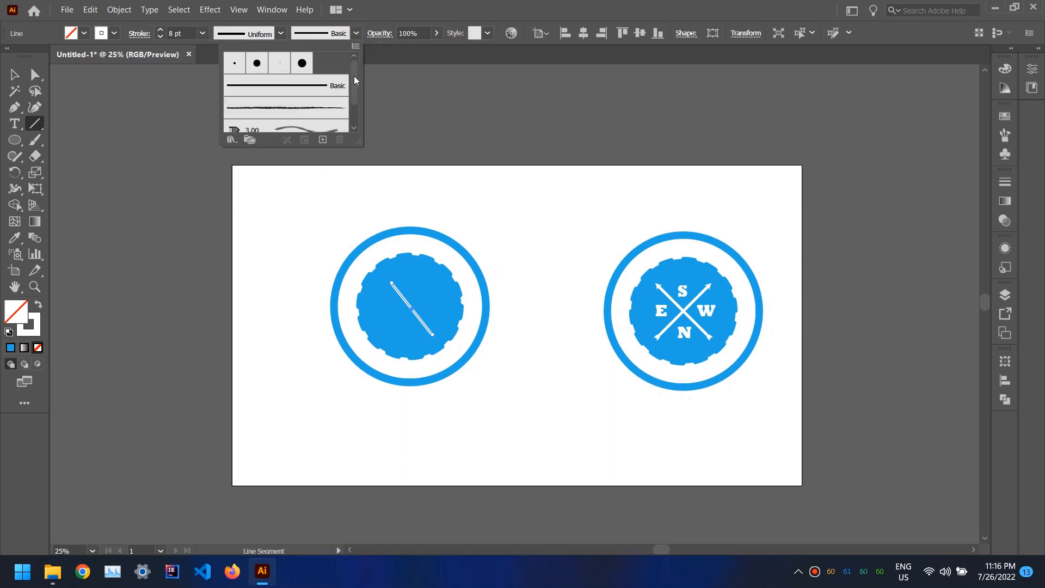
{"action": "left_click_drag", "start_coordinate": [357, 77], "coordinate": [357, 119]}
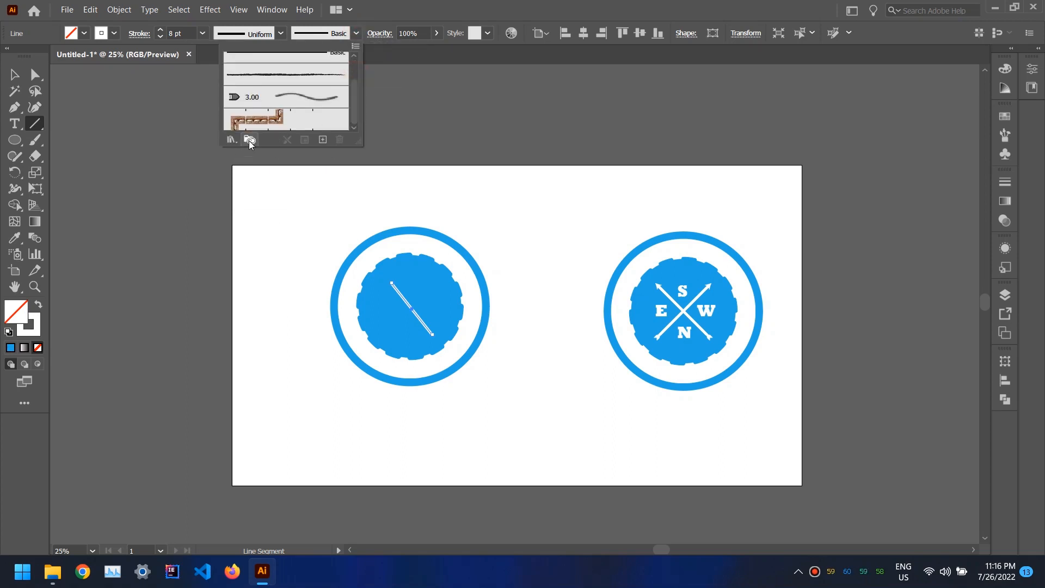
{"action": "left_click", "coordinate": [231, 140]}
{"action": "mouse_move", "coordinate": [252, 175]}
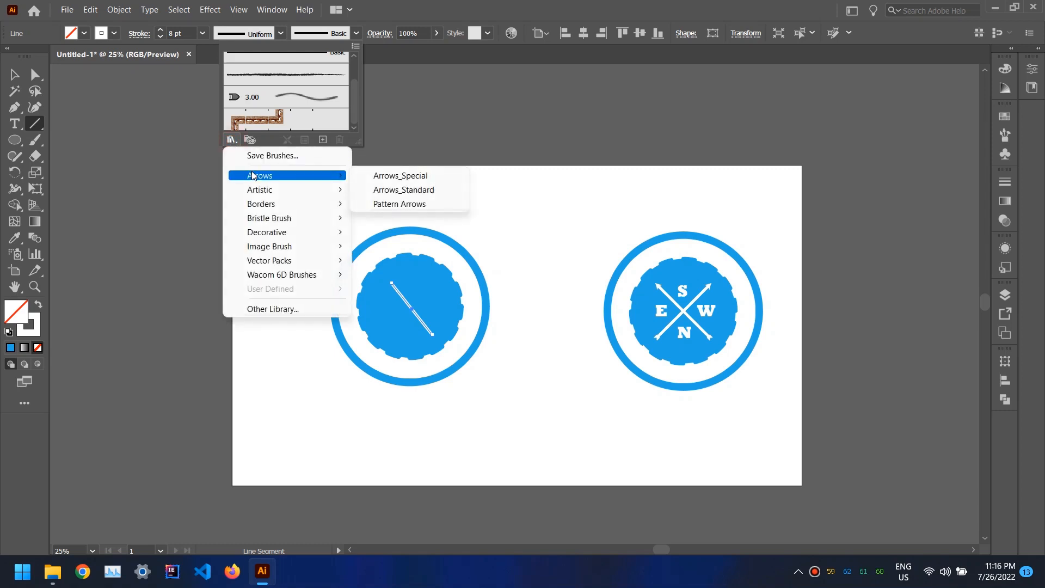
{"action": "left_click", "coordinate": [442, 190]}
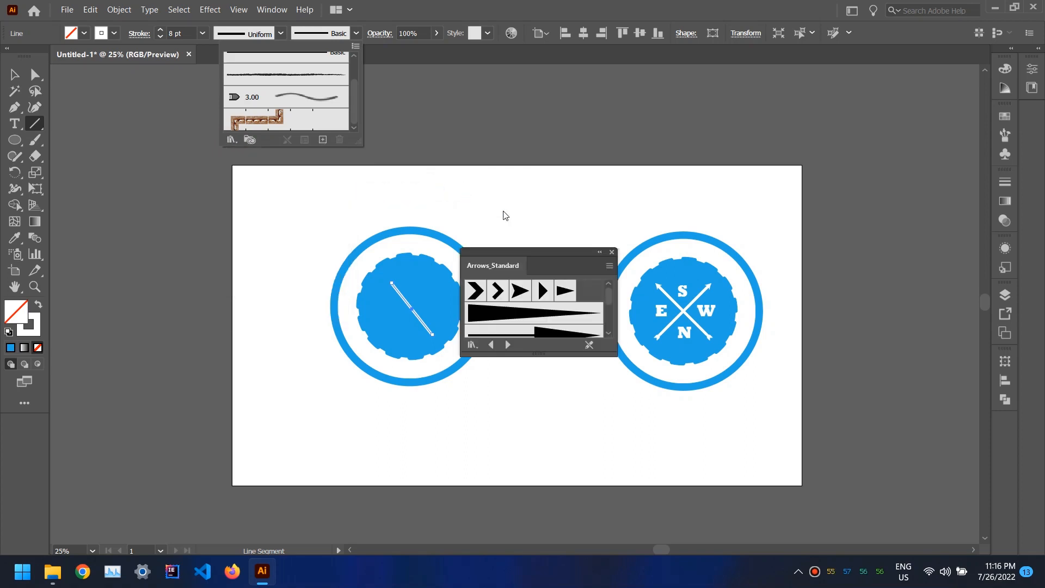
Step: Try the Arrow 1.30 brush and the notched-tail arrow brush on the diagonal line and close the brush library
{"action": "left_click", "coordinate": [610, 303]}
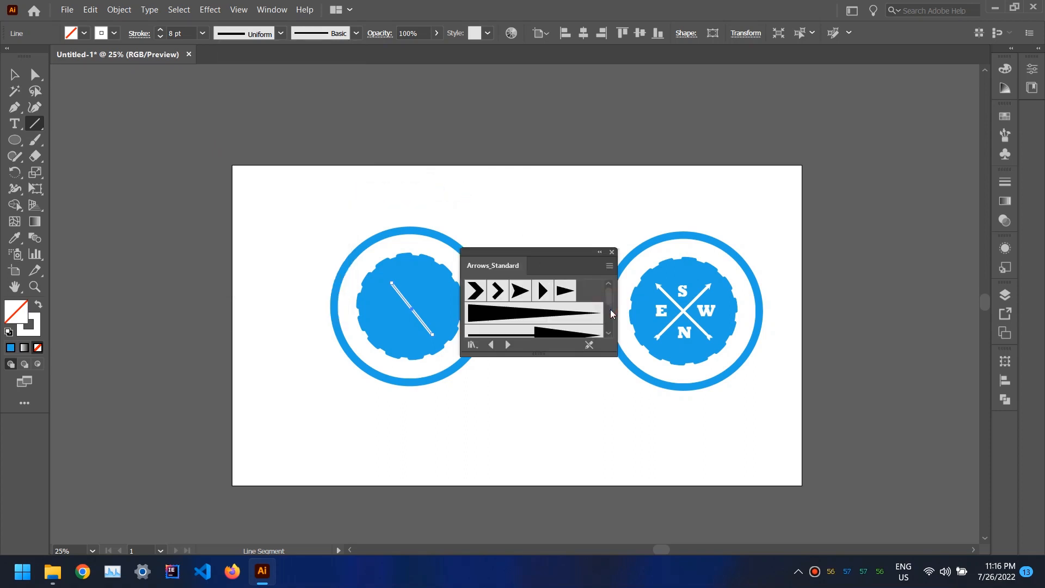
{"action": "scroll", "coordinate": [607, 305], "scroll_direction": "down", "scroll_amount": 5}
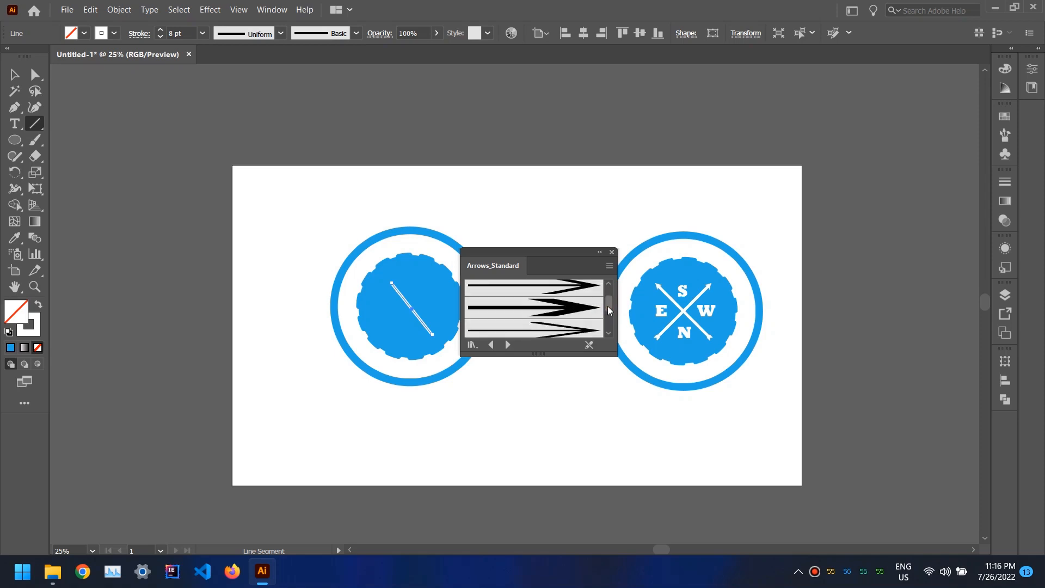
{"action": "left_click_drag", "start_coordinate": [609, 312], "coordinate": [606, 323]}
{"action": "left_click", "coordinate": [557, 301]}
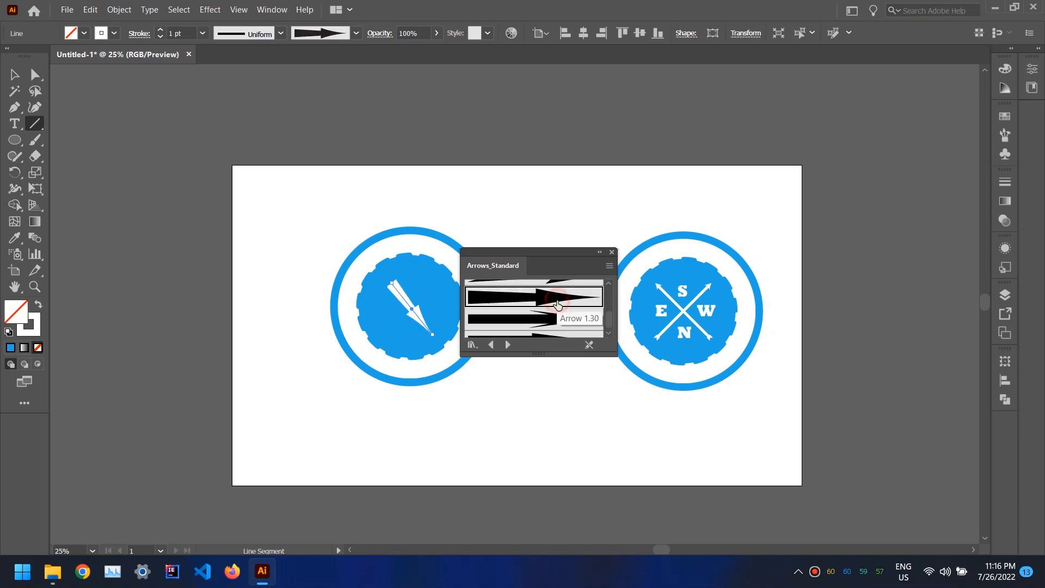
{"action": "scroll", "coordinate": [605, 319], "scroll_direction": "down", "scroll_amount": 1}
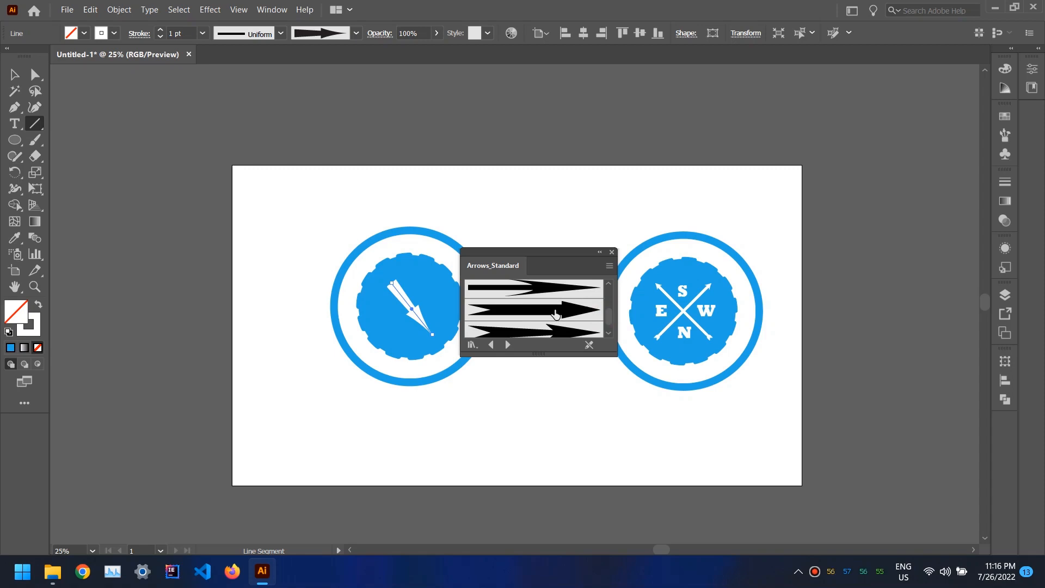
{"action": "left_click", "coordinate": [527, 308]}
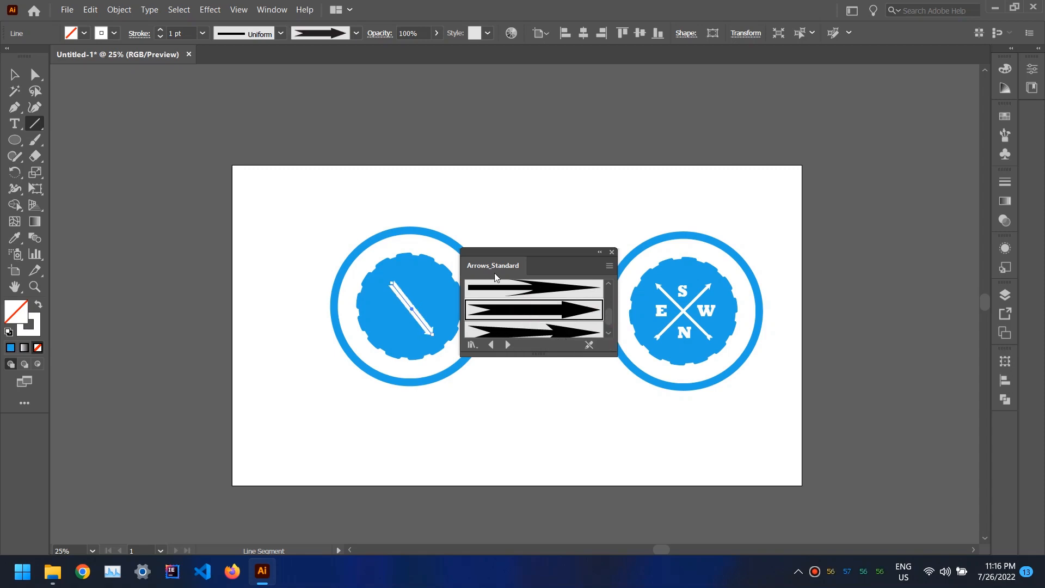
{"action": "left_click", "coordinate": [612, 253]}
Step: Set the arrow line's stroke weight to 0.5 pt and deselect it
{"action": "left_click", "coordinate": [161, 37]}
{"action": "left_click", "coordinate": [161, 37]}
{"action": "left_click", "coordinate": [161, 37]}
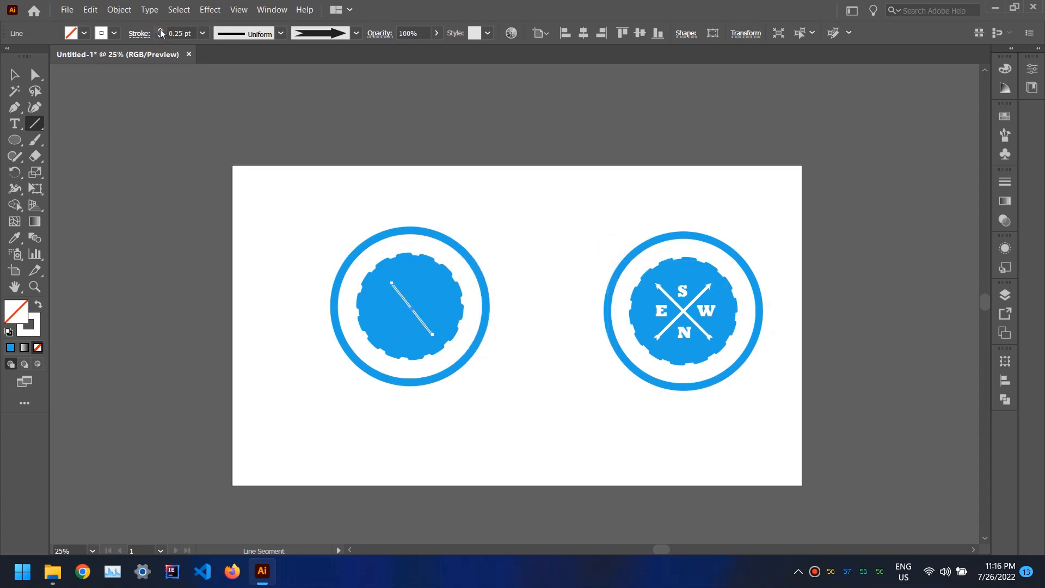
{"action": "left_click", "coordinate": [161, 30]}
{"action": "scroll", "coordinate": [437, 279], "scroll_direction": "up", "scroll_amount": 2}
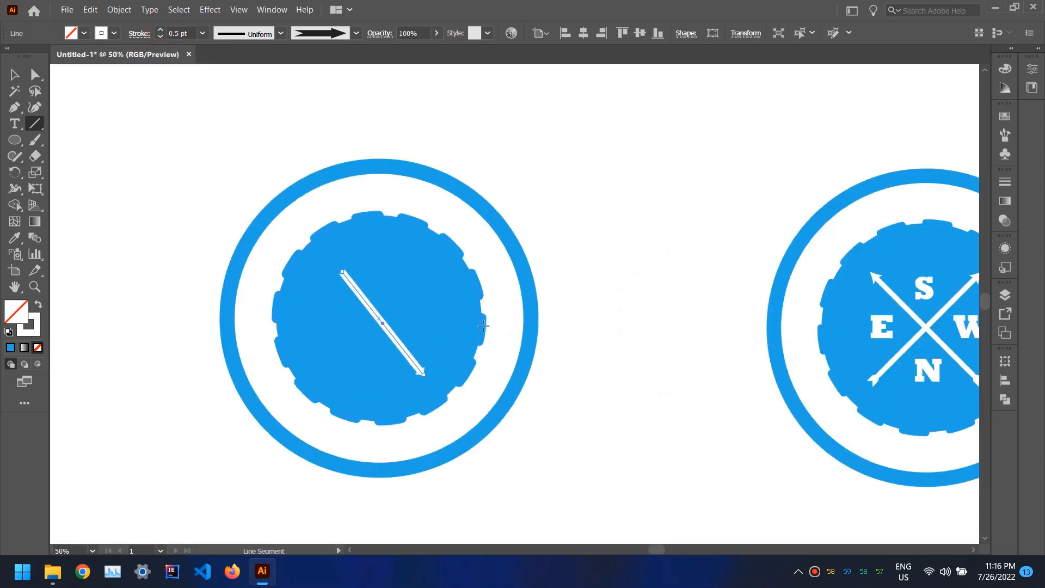
{"action": "left_click", "coordinate": [13, 80]}
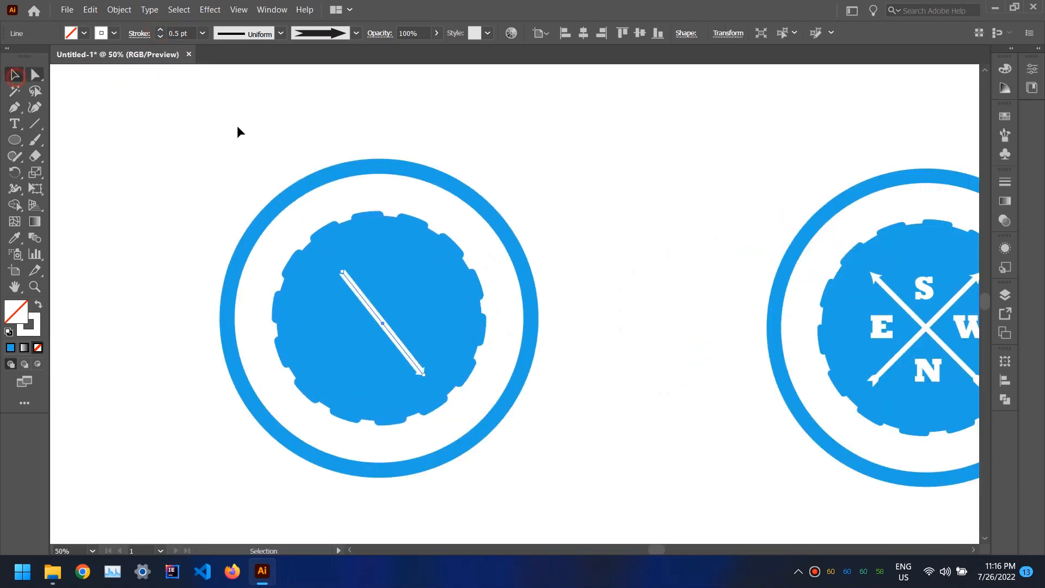
{"action": "left_click", "coordinate": [478, 157]}
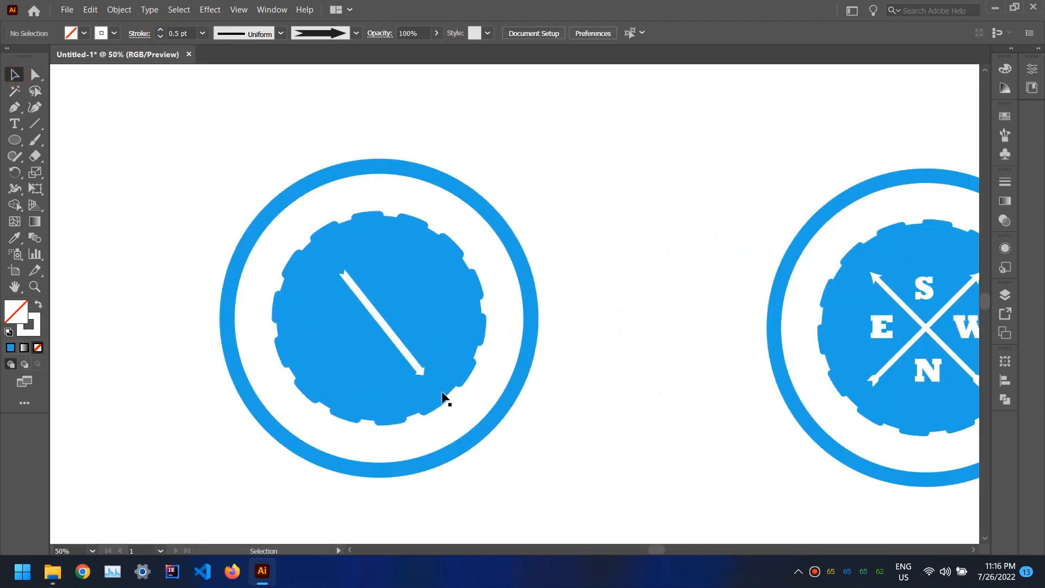
Step: Reselect the arrow line and open the Arrows_Special brush library, enlarged and moved clear of the new badge
{"action": "left_click", "coordinate": [405, 353]}
{"action": "left_click", "coordinate": [355, 33]}
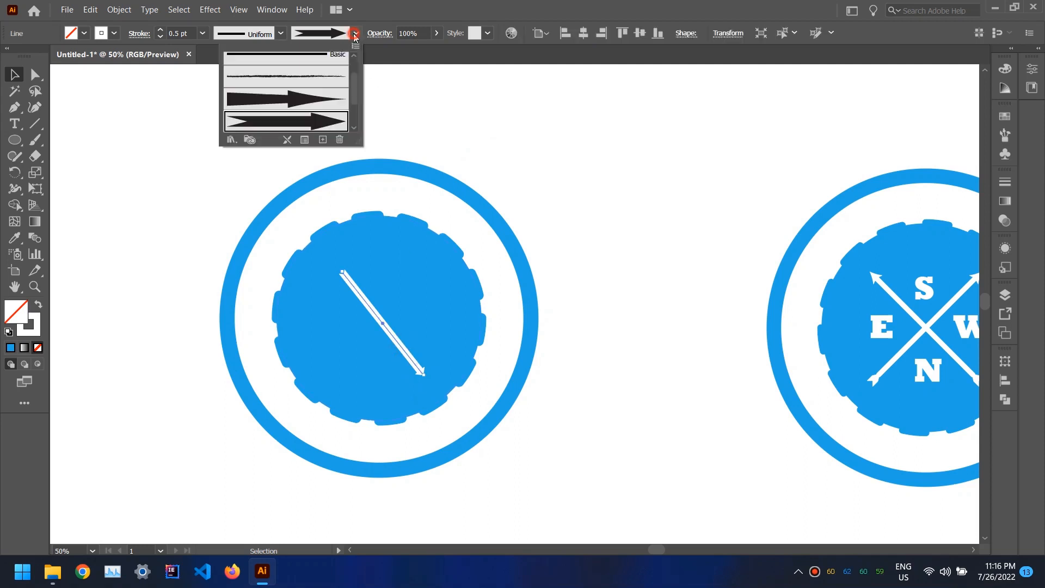
{"action": "scroll", "coordinate": [354, 88], "scroll_direction": "up", "scroll_amount": 5}
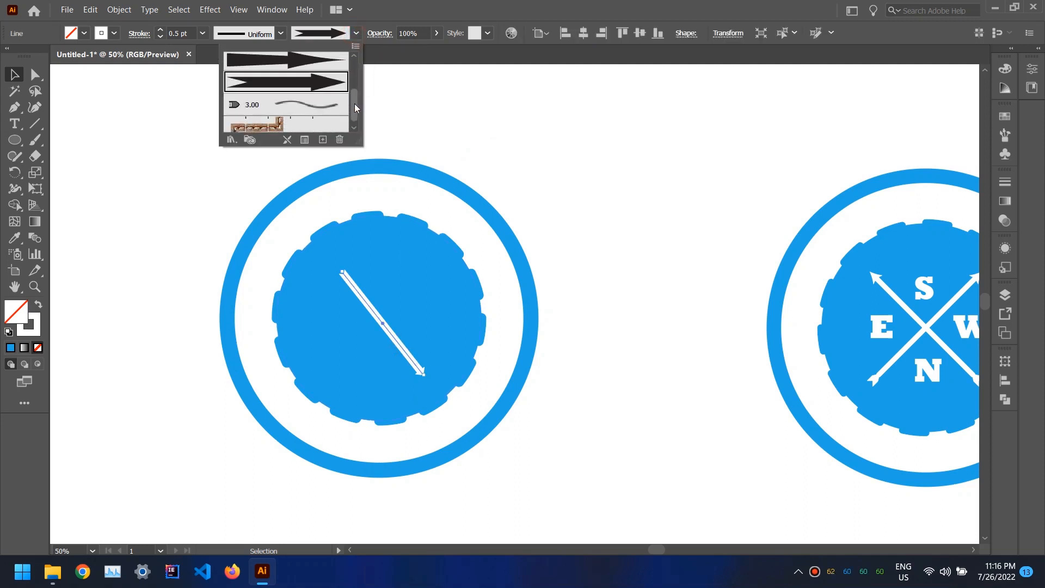
{"action": "left_click", "coordinate": [233, 139]}
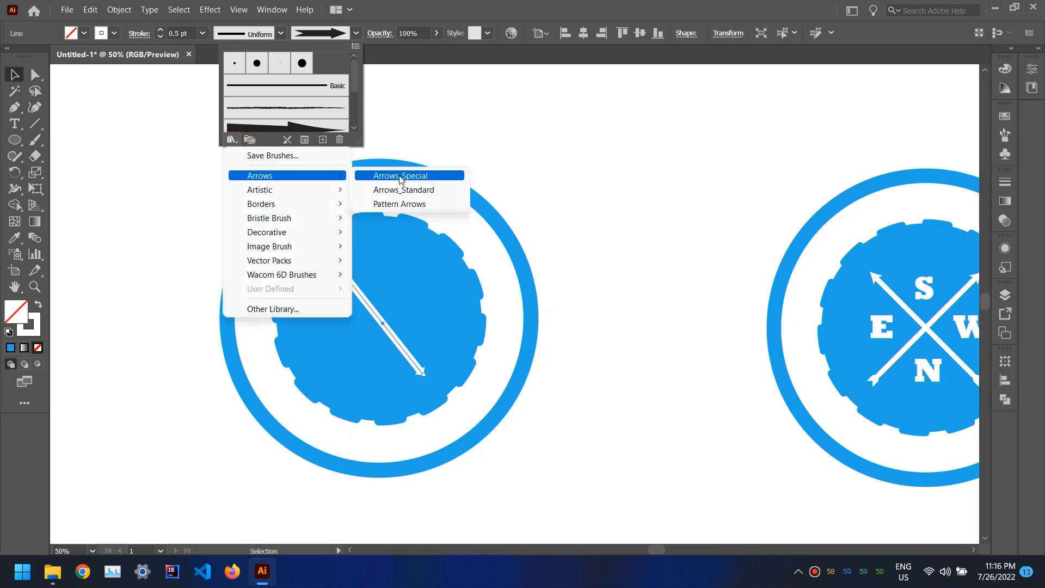
{"action": "left_click", "coordinate": [400, 177]}
{"action": "left_click", "coordinate": [527, 250]}
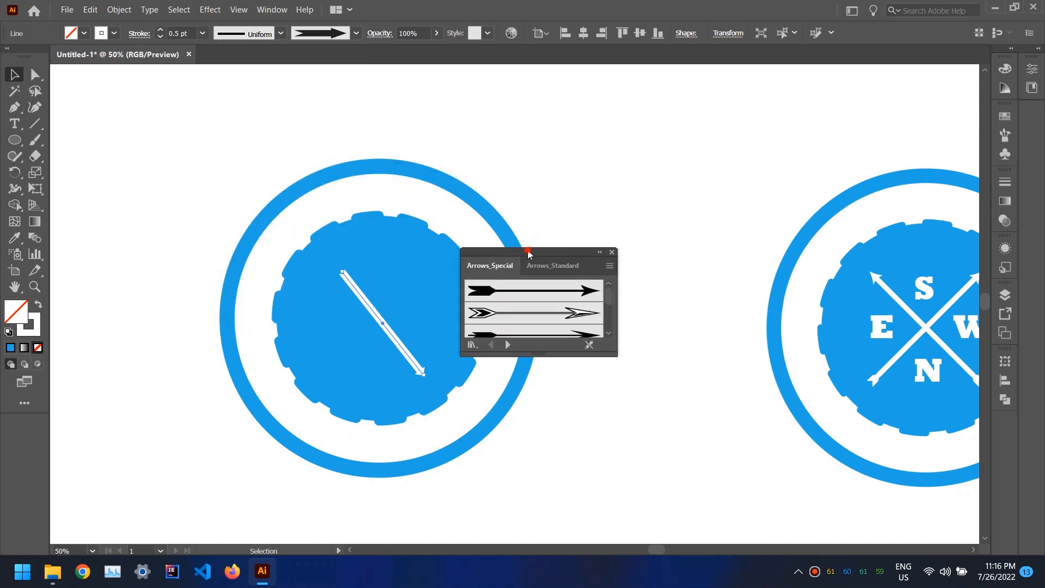
{"action": "scroll", "coordinate": [609, 296], "scroll_direction": "down", "scroll_amount": 2}
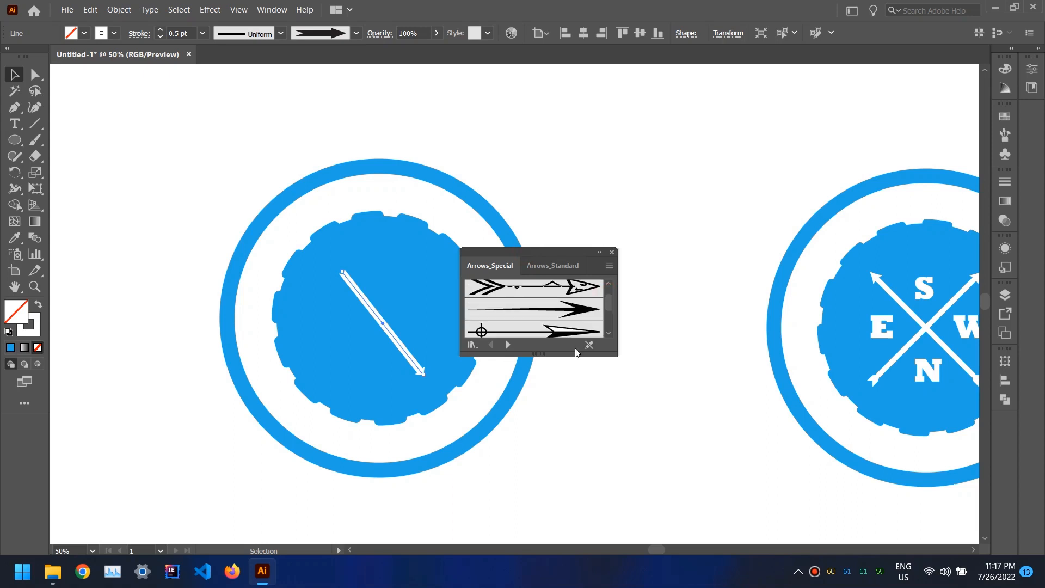
{"action": "left_click_drag", "start_coordinate": [572, 352], "coordinate": [570, 478]}
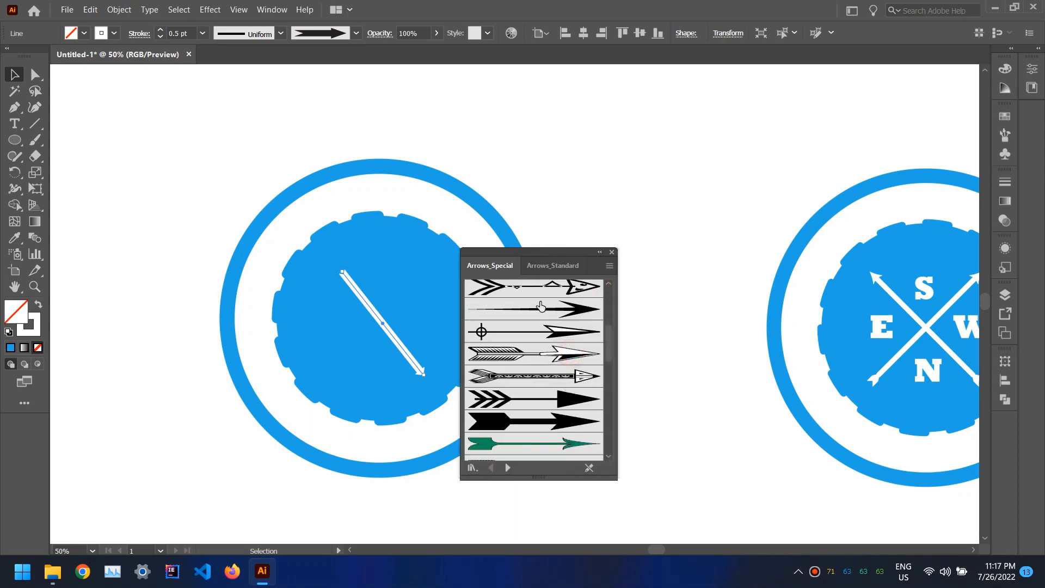
{"action": "left_click_drag", "start_coordinate": [540, 255], "coordinate": [639, 134]}
Step: Try the crosshair-tailed arrow brush on the diagonal line and replace it with the Arrow 2.15 brush
{"action": "left_click", "coordinate": [639, 269]}
{"action": "left_click", "coordinate": [639, 216]}
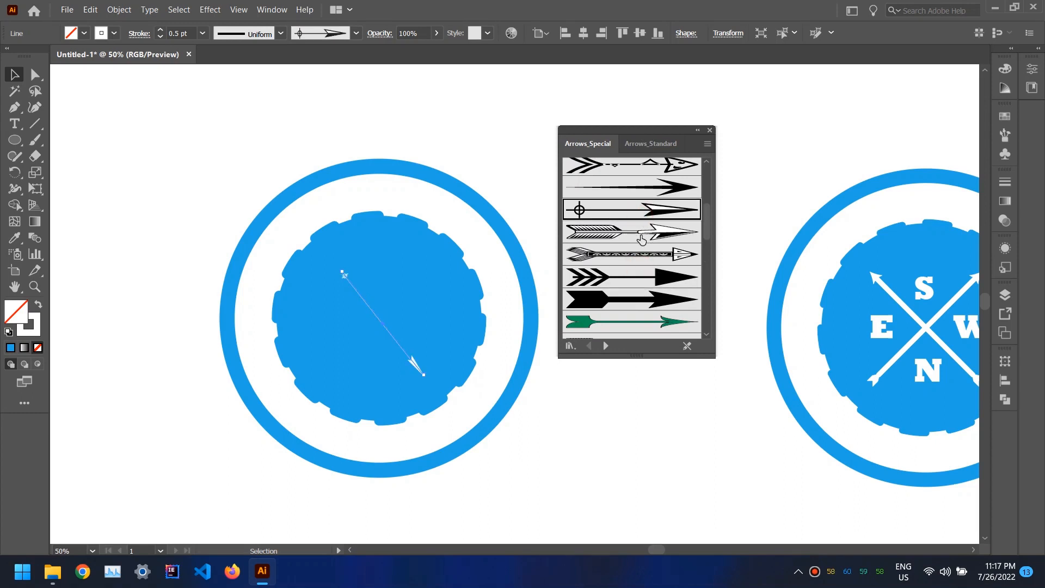
{"action": "scroll", "coordinate": [640, 233], "scroll_direction": "up", "scroll_amount": 2}
{"action": "scroll", "coordinate": [639, 232], "scroll_direction": "up", "scroll_amount": 4}
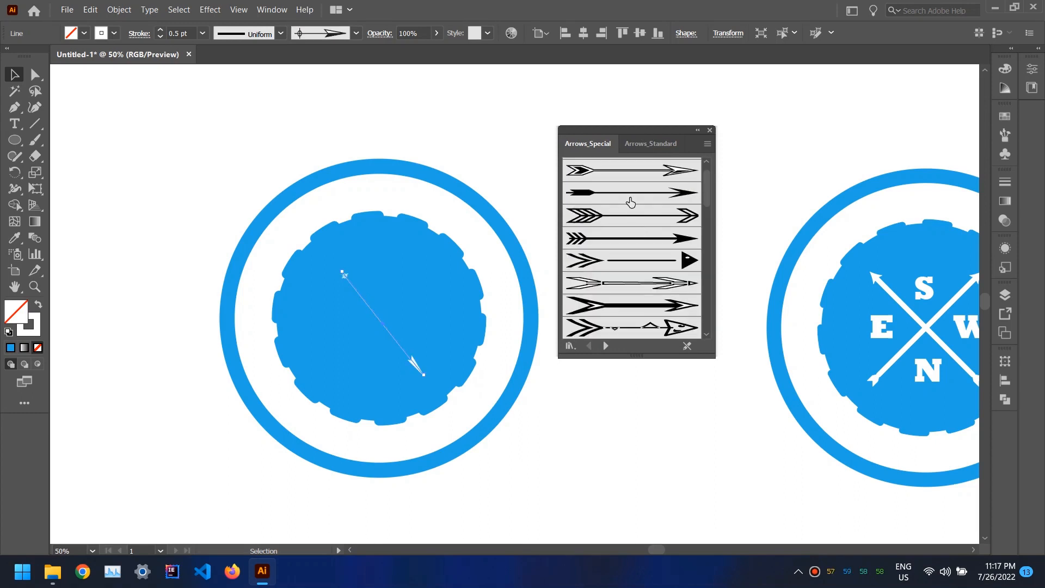
{"action": "scroll", "coordinate": [632, 223], "scroll_direction": "down", "scroll_amount": 5}
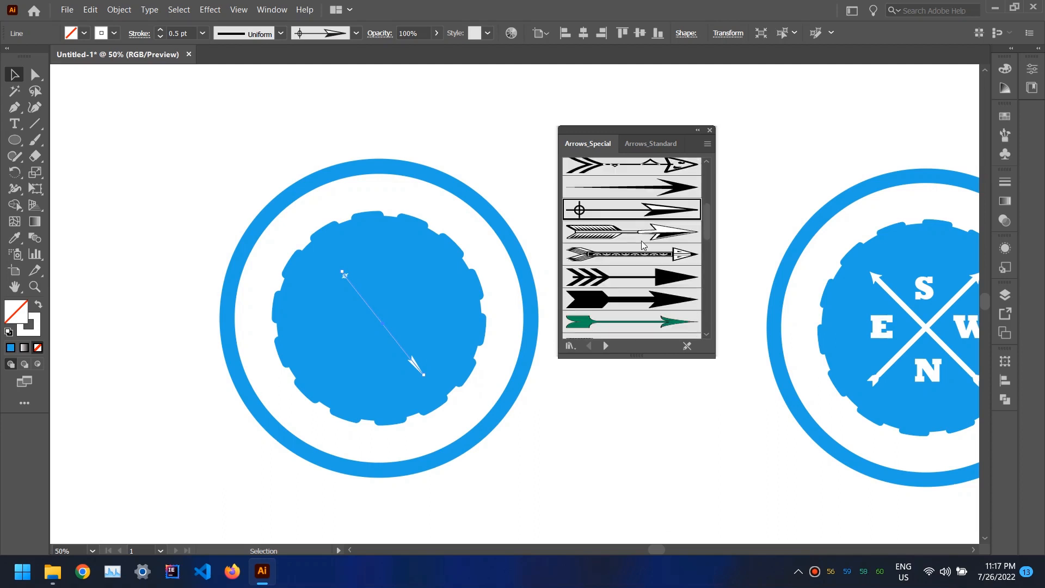
{"action": "left_click", "coordinate": [611, 299]}
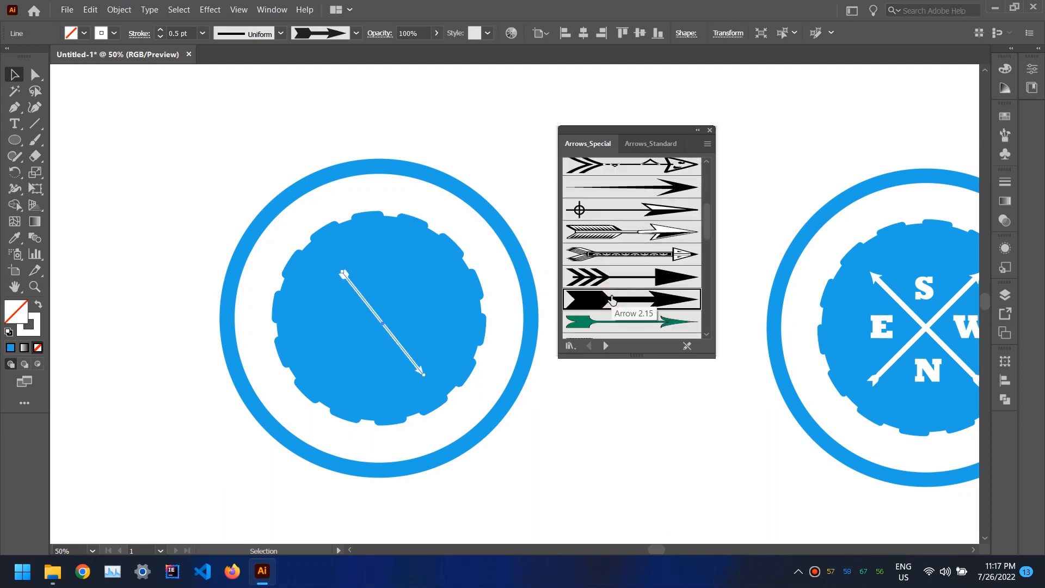
Step: Close the arrow brush library, set the arrow line's stroke weight to 0.75 pt and deselect it
{"action": "left_click", "coordinate": [709, 131]}
{"action": "left_click", "coordinate": [160, 30]}
{"action": "left_click", "coordinate": [160, 31]}
{"action": "left_click", "coordinate": [160, 31]}
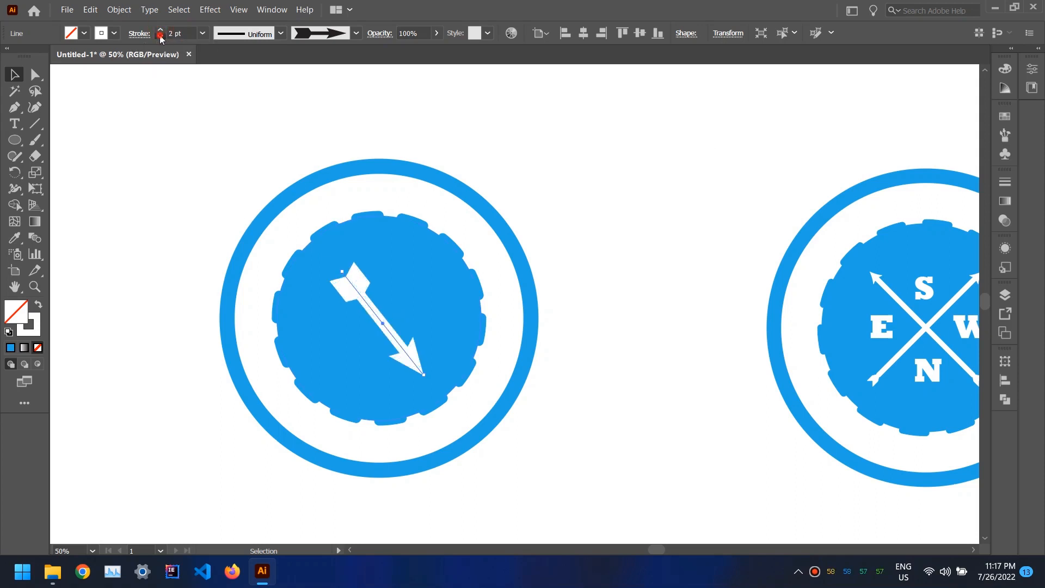
{"action": "left_click", "coordinate": [161, 36]}
{"action": "left_click", "coordinate": [161, 36]}
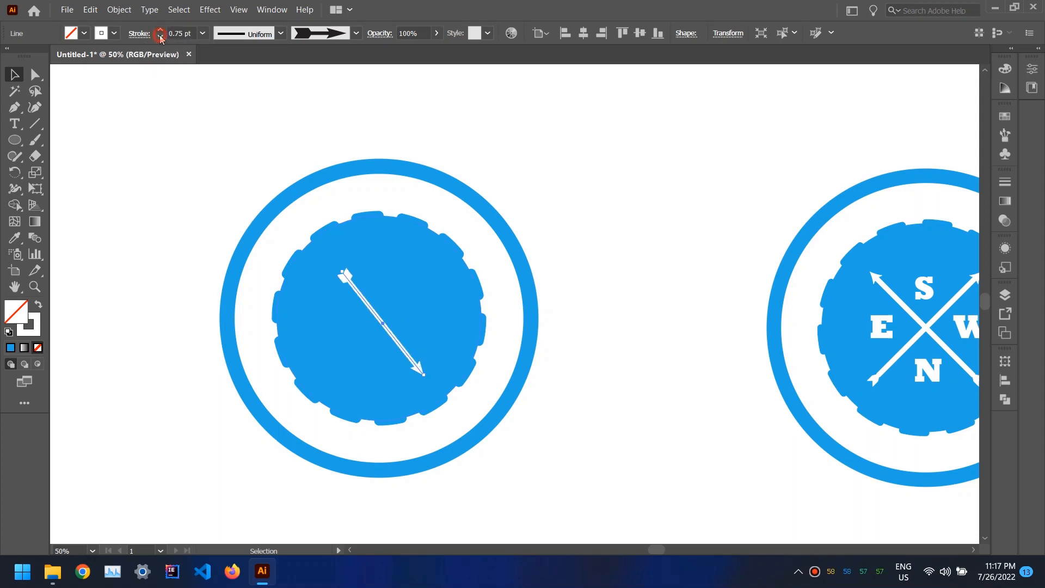
{"action": "left_click", "coordinate": [153, 134]}
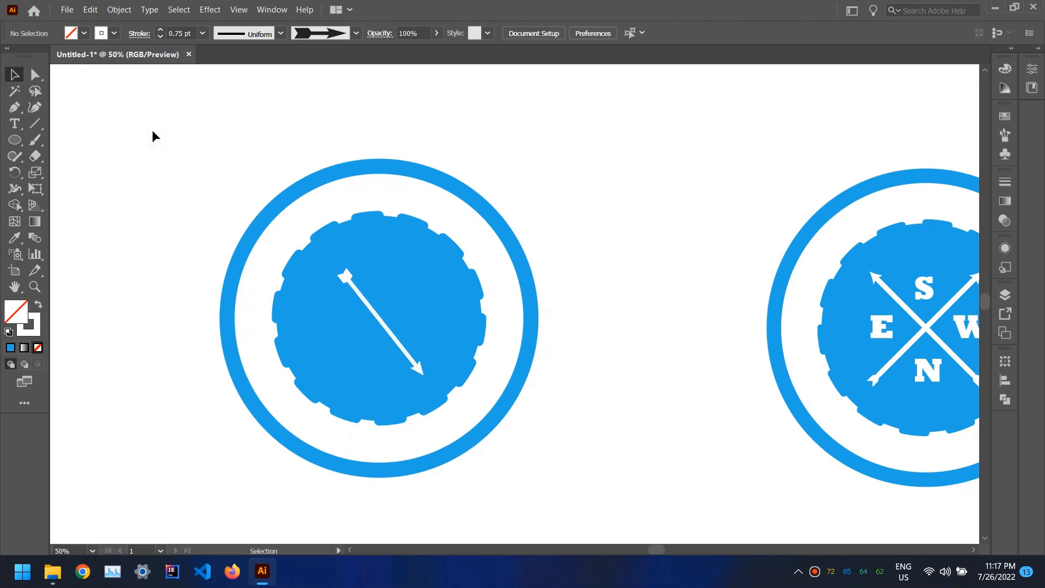
Step: Turn the arrow around to point up-left, then paste a copy and rotate it across the first to form a cross
{"action": "left_click", "coordinate": [395, 345]}
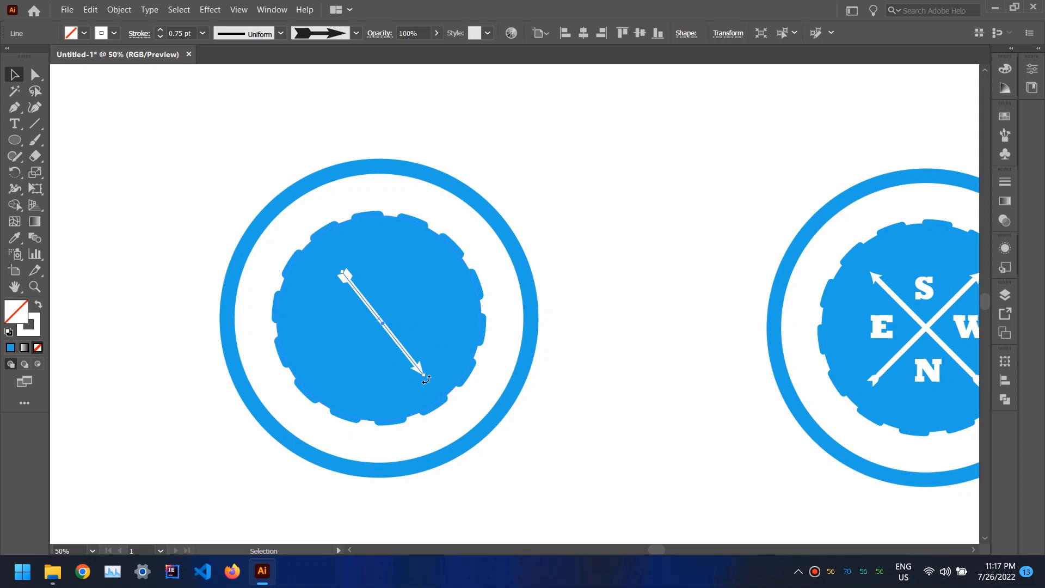
{"action": "left_click_drag", "start_coordinate": [426, 379], "coordinate": [344, 231]}
{"action": "key", "text": "ctrl+v"}
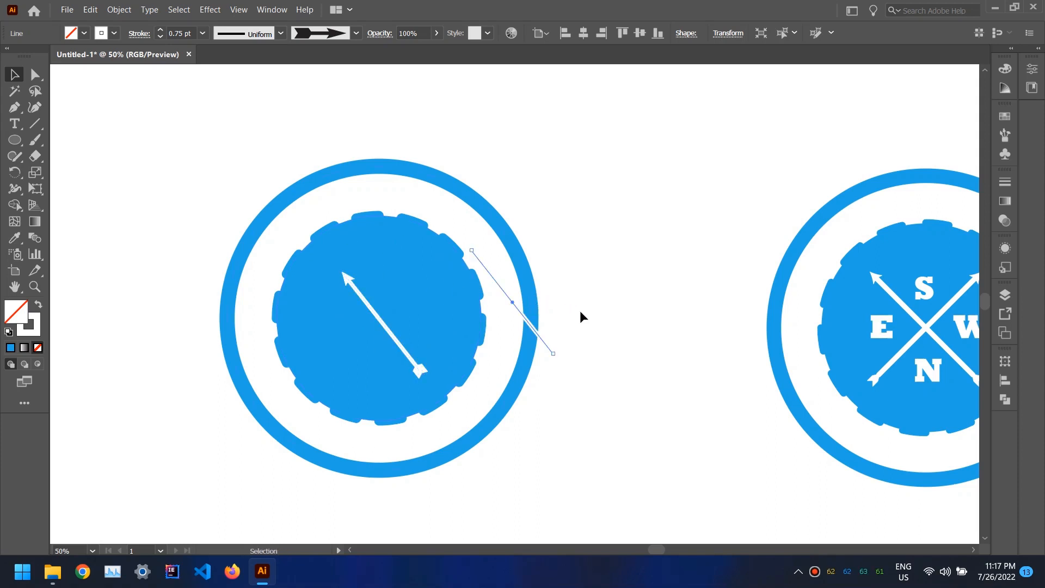
{"action": "left_click_drag", "start_coordinate": [516, 311], "coordinate": [410, 308]}
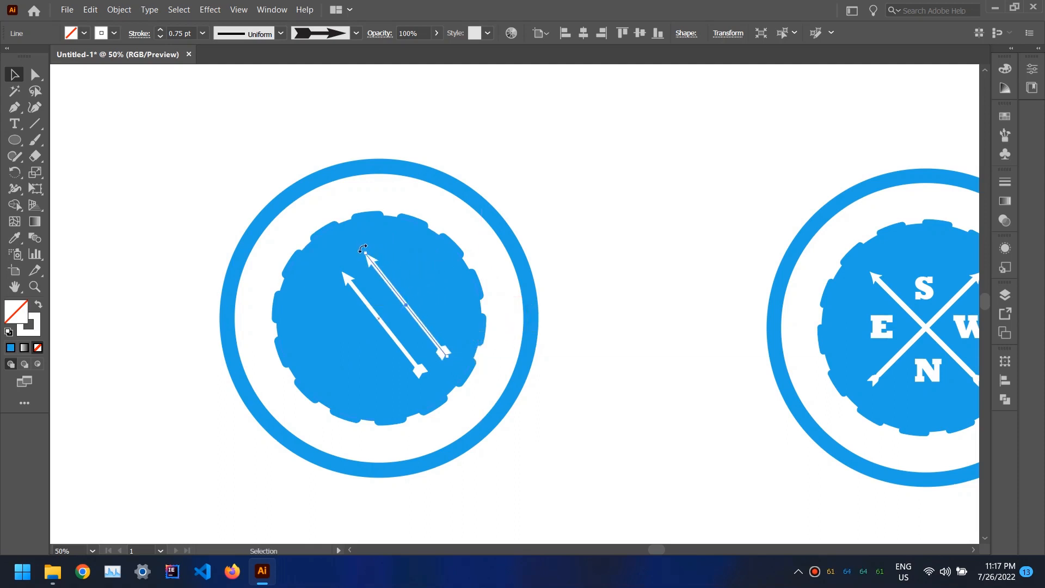
{"action": "left_click_drag", "start_coordinate": [363, 249], "coordinate": [392, 309]}
{"action": "left_click", "coordinate": [582, 354]}
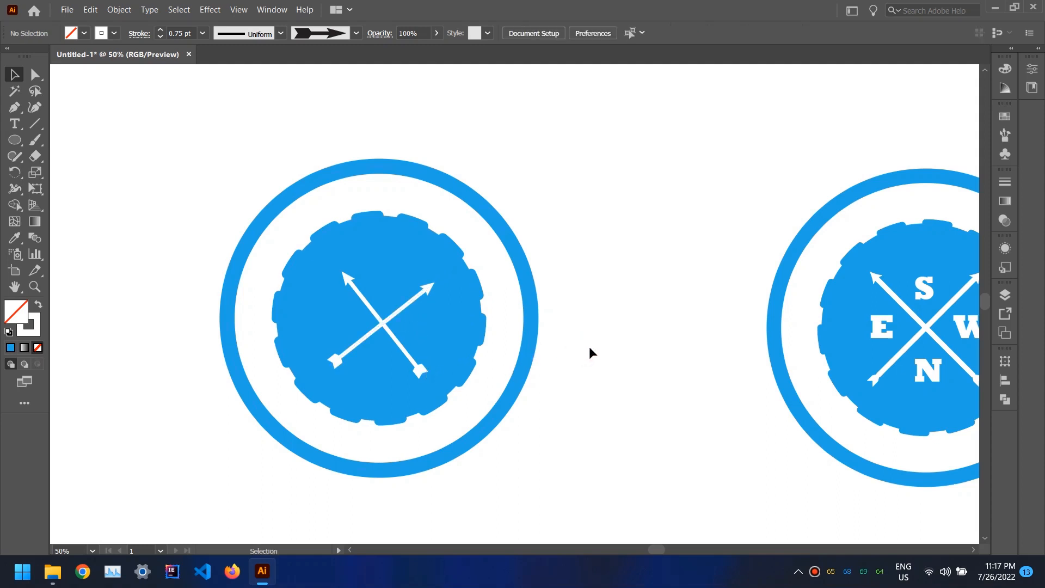
Step: Select both arrows and align their centers horizontally and vertically
{"action": "left_click", "coordinate": [385, 326]}
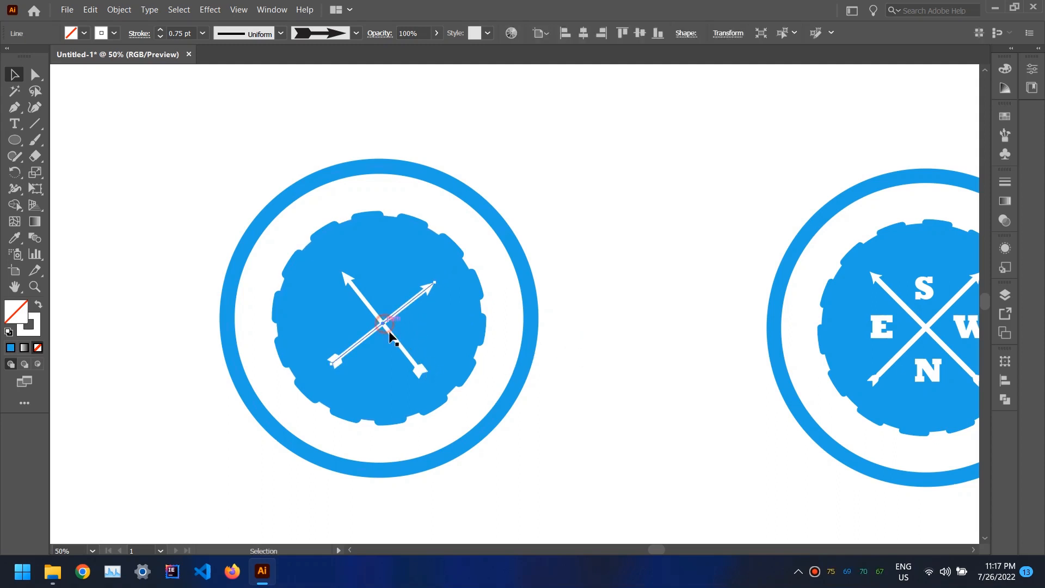
{"action": "left_click", "coordinate": [404, 353], "text": "shift"}
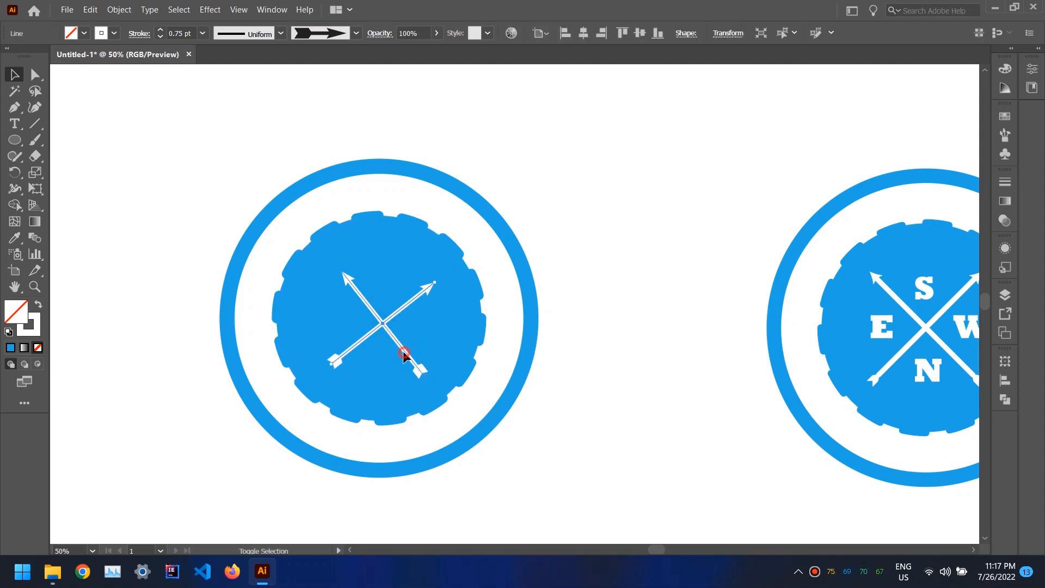
{"action": "left_click", "coordinate": [1003, 377]}
{"action": "left_click", "coordinate": [871, 393]}
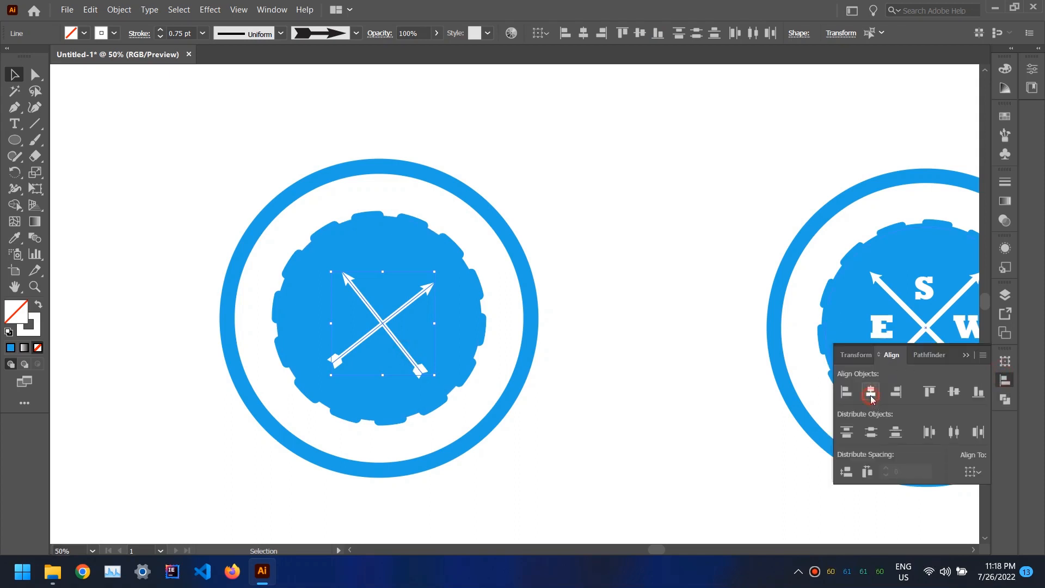
{"action": "left_click", "coordinate": [955, 393]}
{"action": "left_click", "coordinate": [965, 355]}
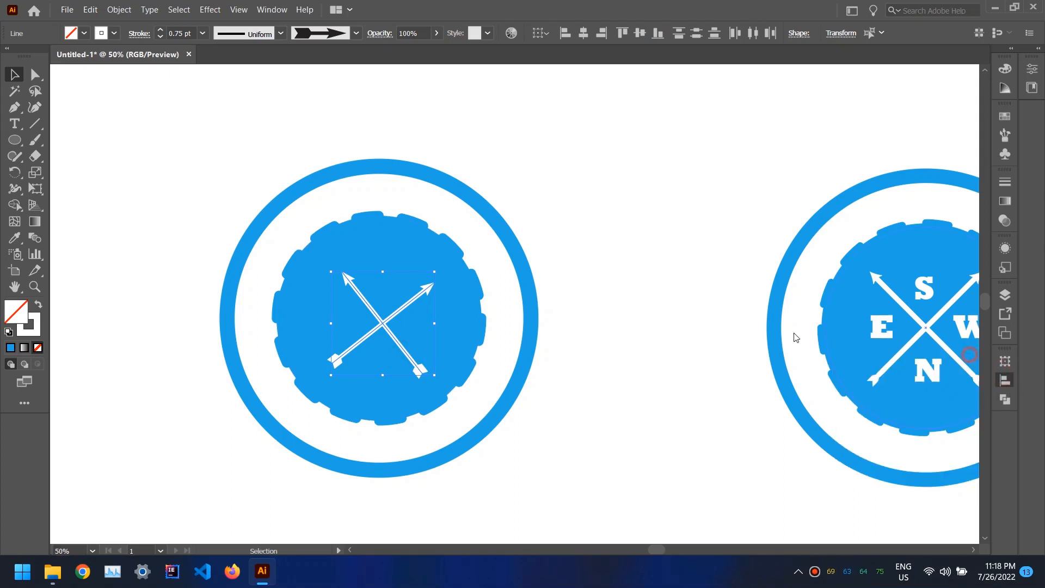
Step: Rotate the crossed arrows into an upright X and move them to the middle of the inner circle
{"action": "mouse_move", "coordinate": [441, 265]}
{"action": "left_mouse_down"}
{"action": "mouse_move", "coordinate": [427, 244]}
{"action": "mouse_move", "coordinate": [433, 272]}
{"action": "mouse_move", "coordinate": [441, 265]}
{"action": "left_mouse_up"}
{"action": "left_click_drag", "start_coordinate": [391, 318], "coordinate": [381, 316]}
{"action": "left_click", "coordinate": [602, 291]}
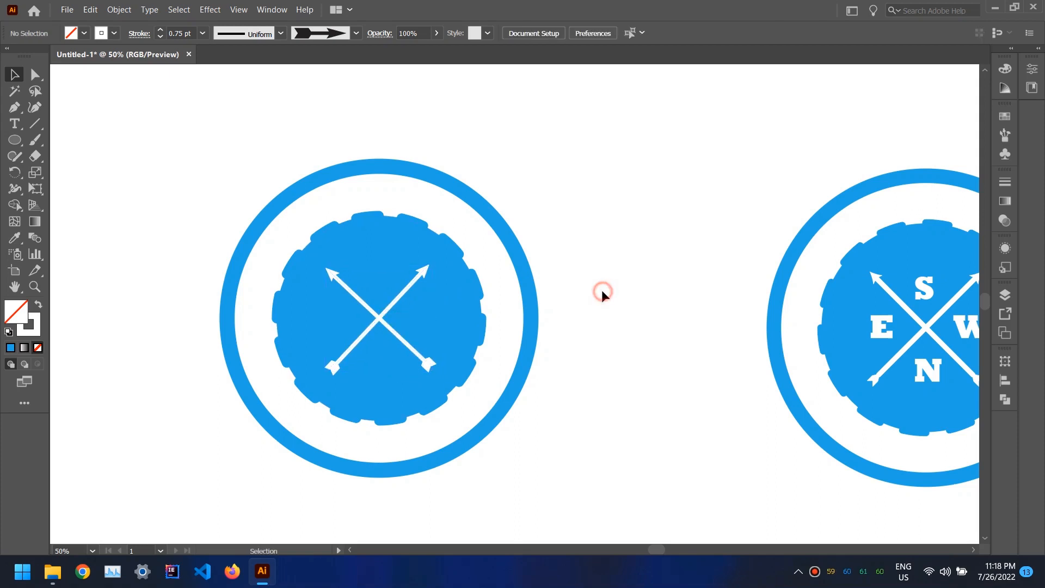
Step: Select both crossed arrows and group them
{"action": "key", "text": "ctrl+minus"}
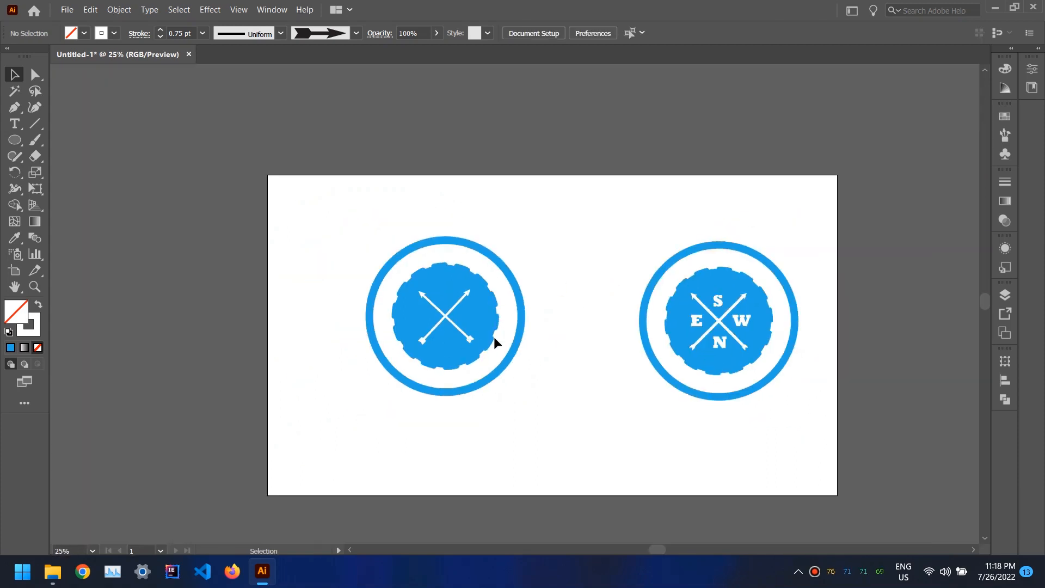
{"action": "scroll", "coordinate": [422, 302], "scroll_direction": "up", "scroll_amount": 2}
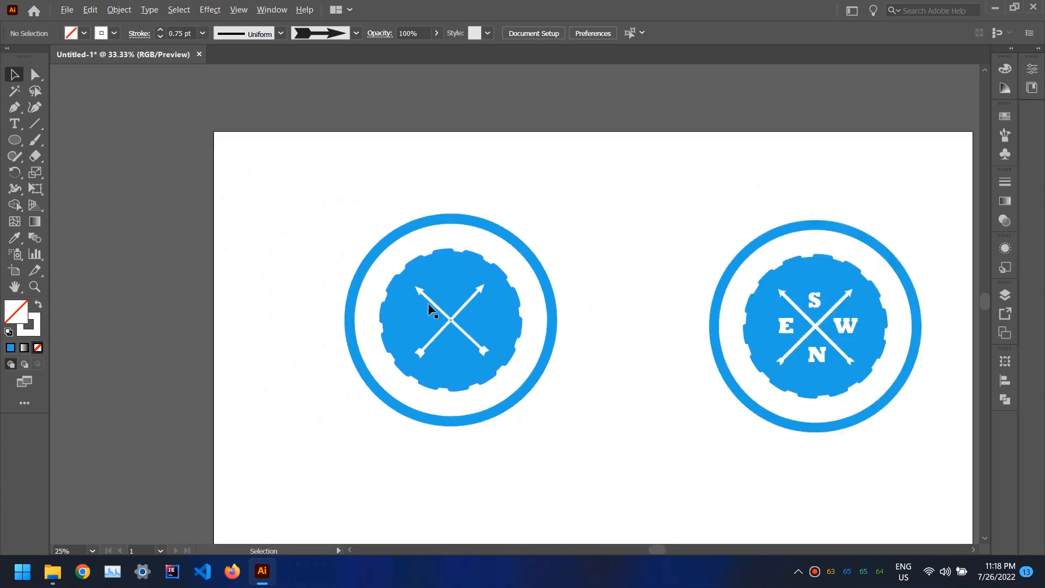
{"action": "left_click", "coordinate": [455, 320]}
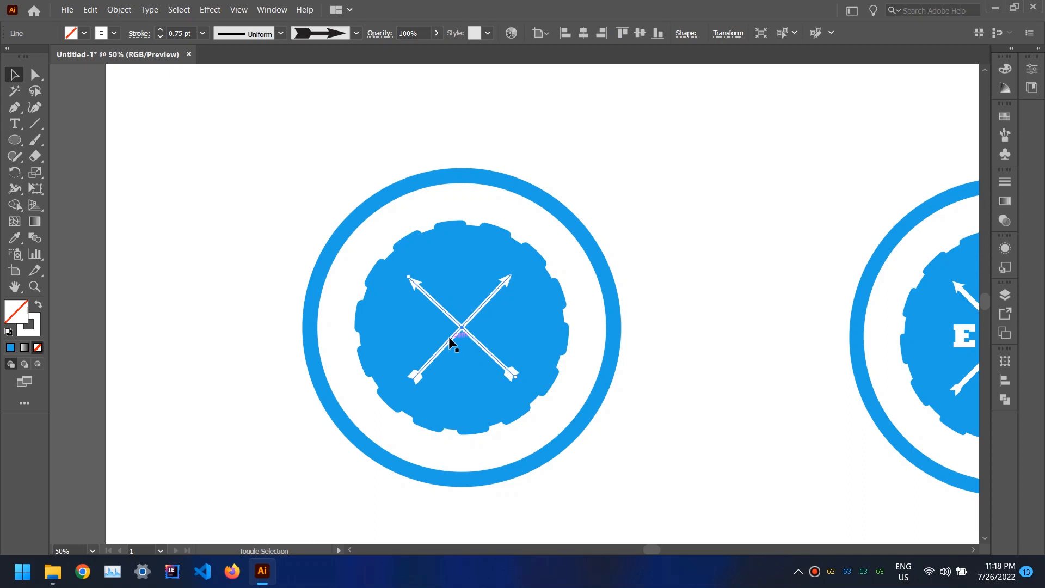
{"action": "left_click", "coordinate": [449, 338], "text": "shift"}
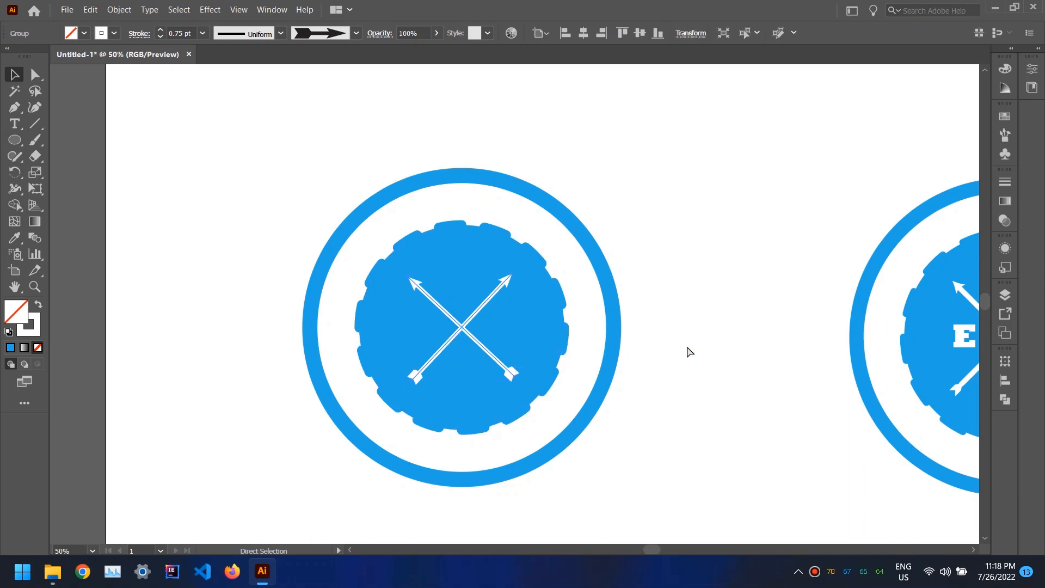
Step: Select the whole new badge, align its rings and arrow group on their horizontal and vertical centers, and deselect
{"action": "left_click", "coordinate": [658, 249]}
{"action": "left_click_drag", "start_coordinate": [642, 175], "coordinate": [265, 326]}
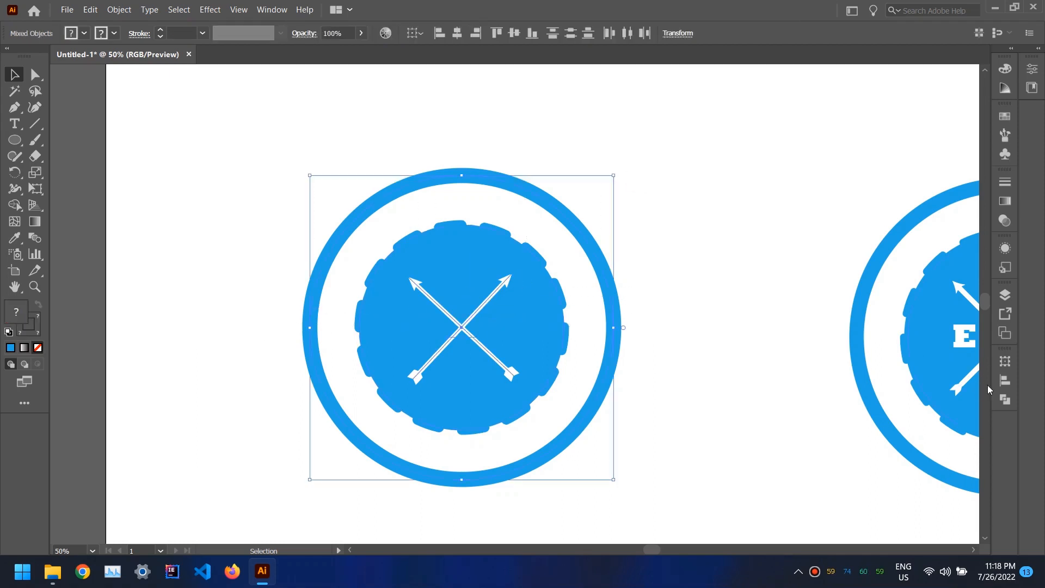
{"action": "left_click", "coordinate": [1005, 381]}
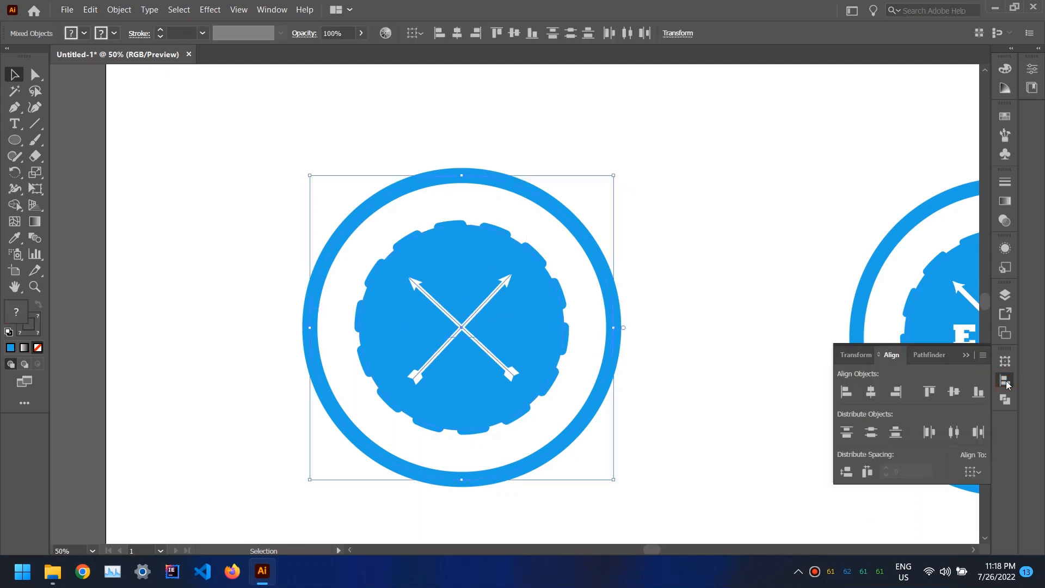
{"action": "left_click", "coordinate": [871, 391]}
{"action": "left_click", "coordinate": [948, 393]}
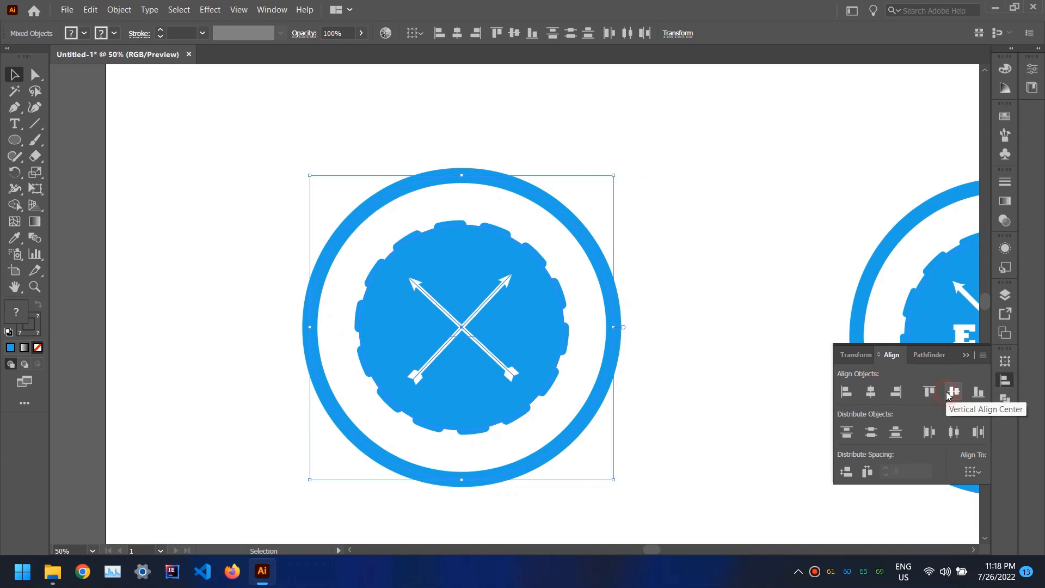
{"action": "left_click", "coordinate": [963, 355]}
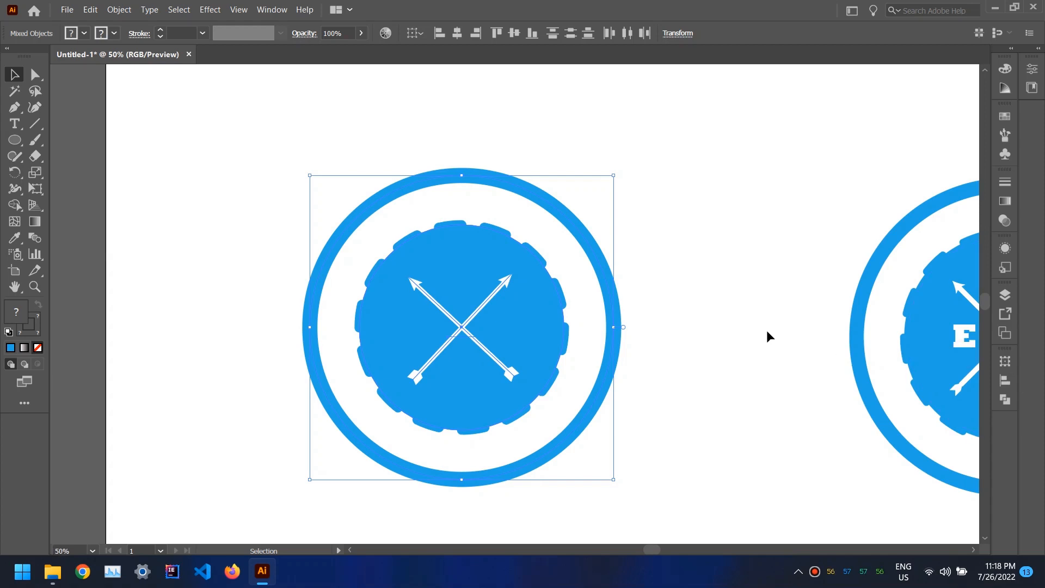
{"action": "left_click", "coordinate": [764, 329]}
Step: Add a text object with the letter E on the empty canvas beside the artboard
{"action": "scroll", "coordinate": [320, 292], "scroll_direction": "down", "scroll_amount": 1}
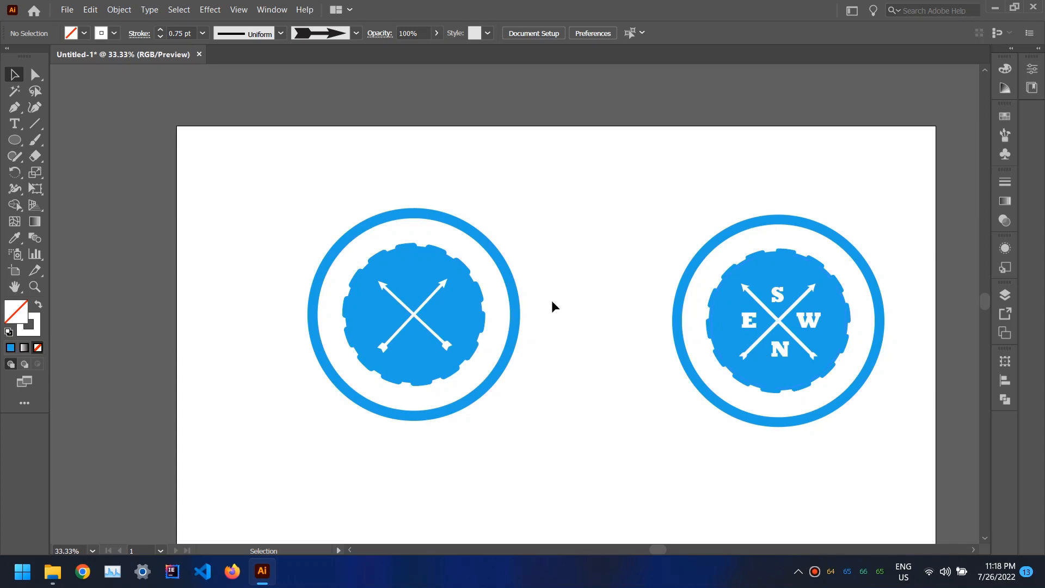
{"action": "left_click", "coordinate": [15, 124]}
{"action": "left_click", "coordinate": [109, 262]}
{"action": "key", "text": "BackSpace"}
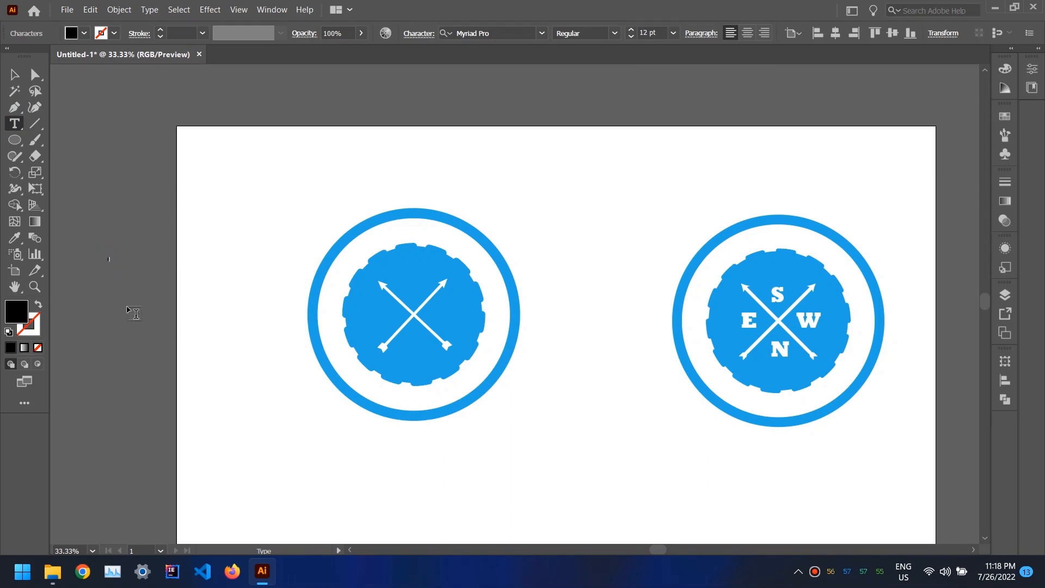
{"action": "left_click", "coordinate": [15, 74]}
Step: Set the letter E to Rubik Bold at 51 pt
{"action": "left_click_drag", "start_coordinate": [89, 253], "coordinate": [141, 265]}
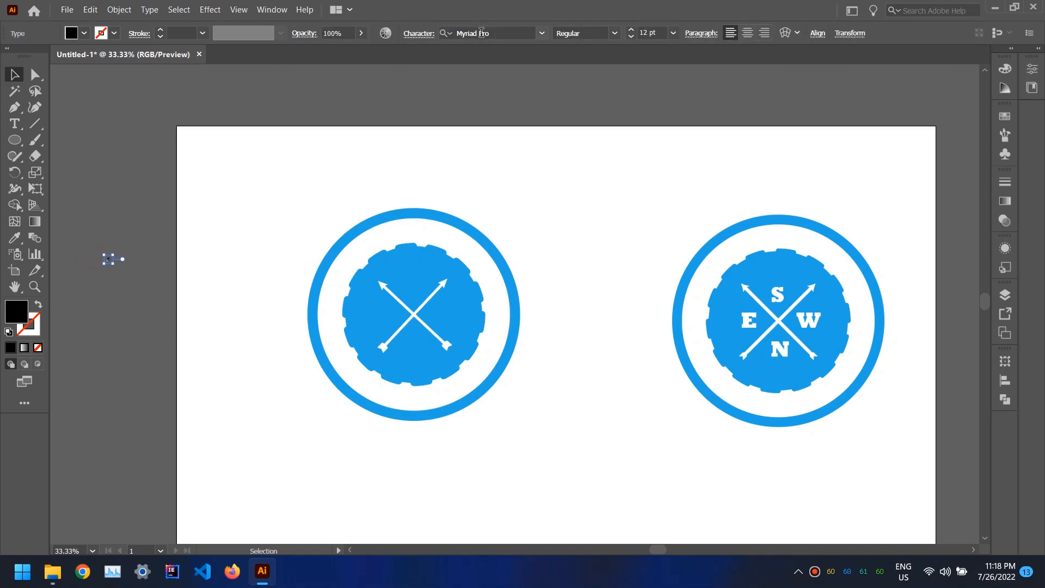
{"action": "left_click", "coordinate": [512, 33]}
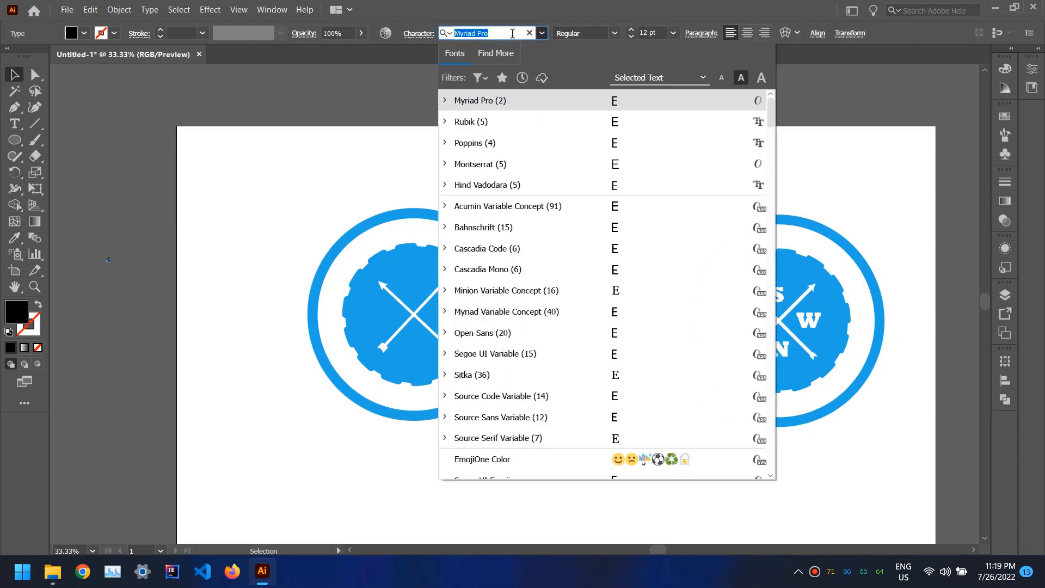
{"action": "left_click", "coordinate": [469, 122]}
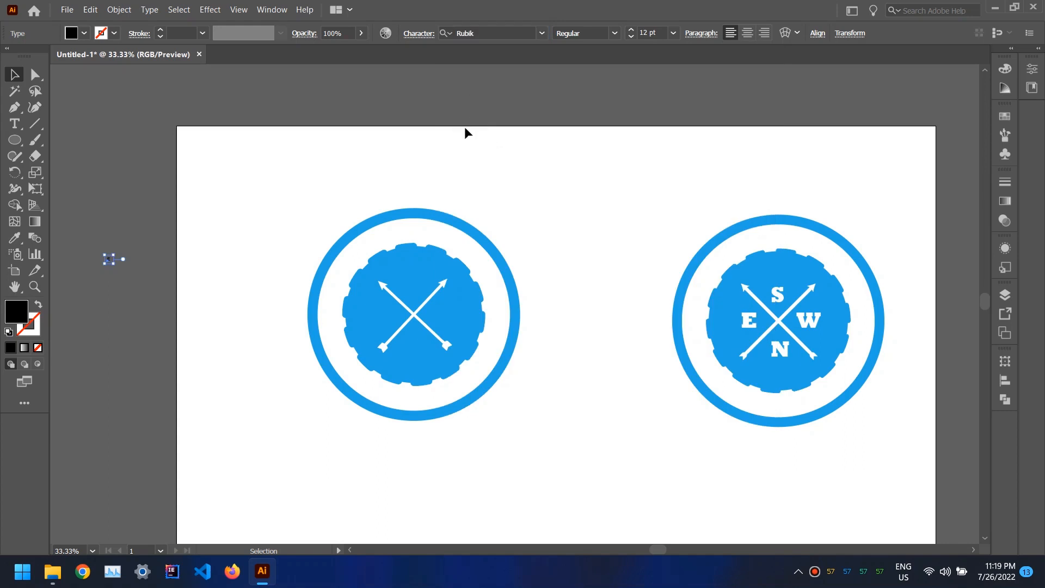
{"action": "left_click_drag", "start_coordinate": [632, 30], "coordinate": [632, 30]}
{"action": "left_click", "coordinate": [614, 33]}
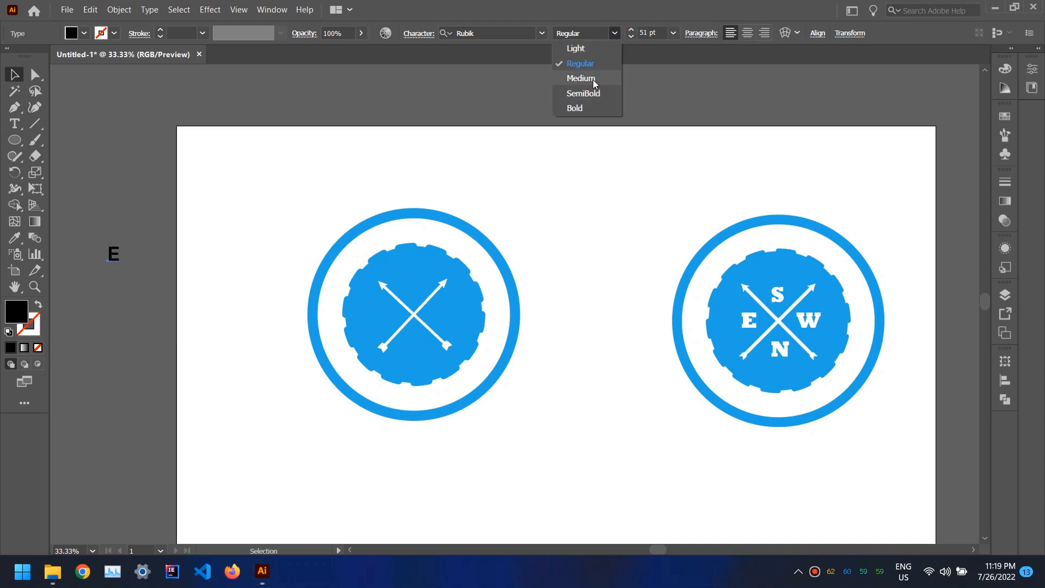
{"action": "left_click", "coordinate": [591, 107]}
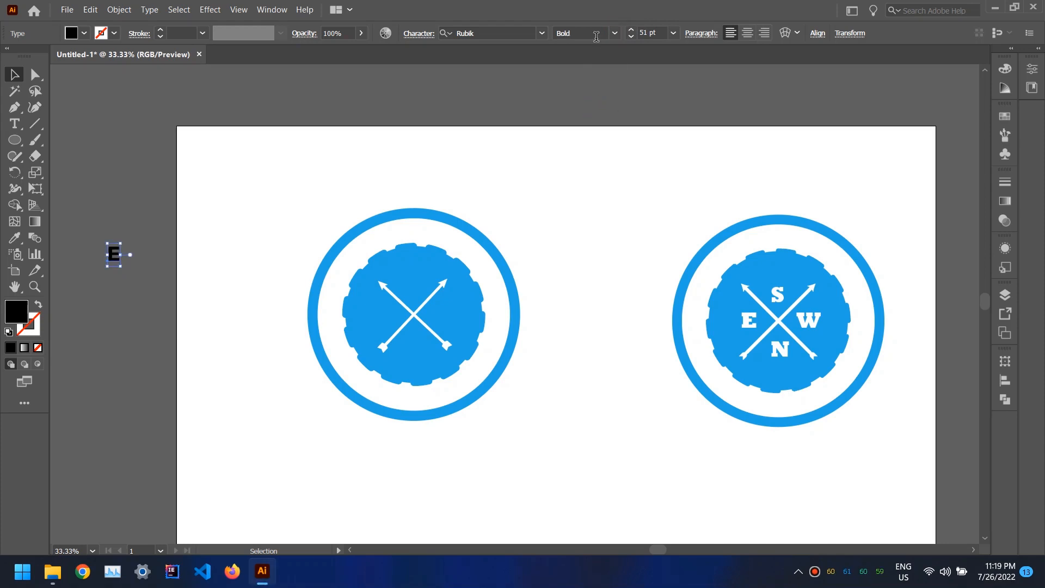
Step: Enlarge the E to 90 pt, fill it with white and move it into the left gap between the crossed arrows
{"action": "left_click_drag", "start_coordinate": [632, 31], "coordinate": [632, 33]}
{"action": "left_click", "coordinate": [84, 35]}
{"action": "left_click", "coordinate": [32, 62]}
{"action": "left_click_drag", "start_coordinate": [119, 256], "coordinate": [377, 317]}
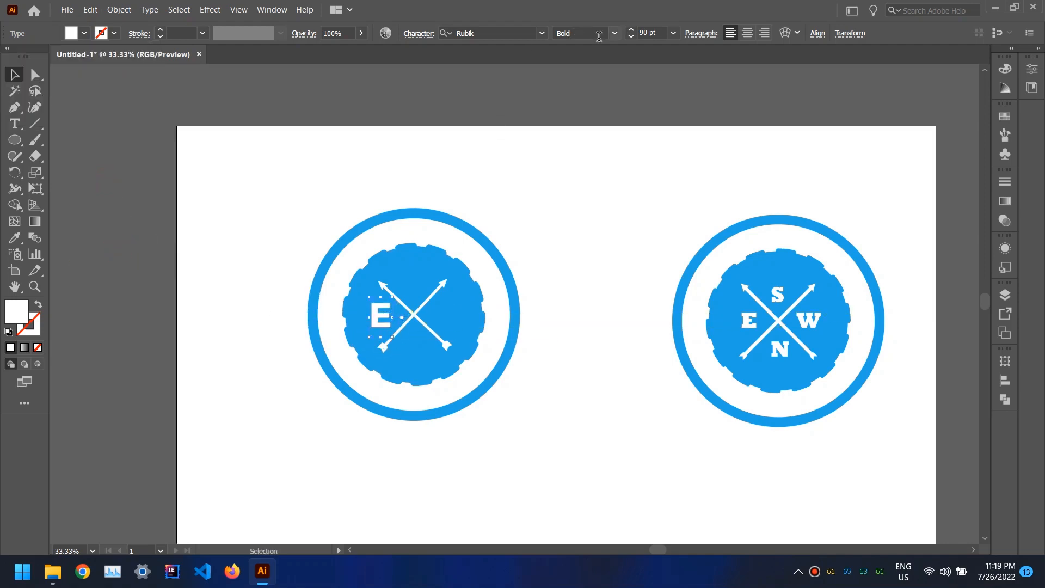
Step: Reduce the E to 77 pt and adjust its position in the left gap between the arrows
{"action": "left_click", "coordinate": [630, 37]}
{"action": "left_click", "coordinate": [567, 252]}
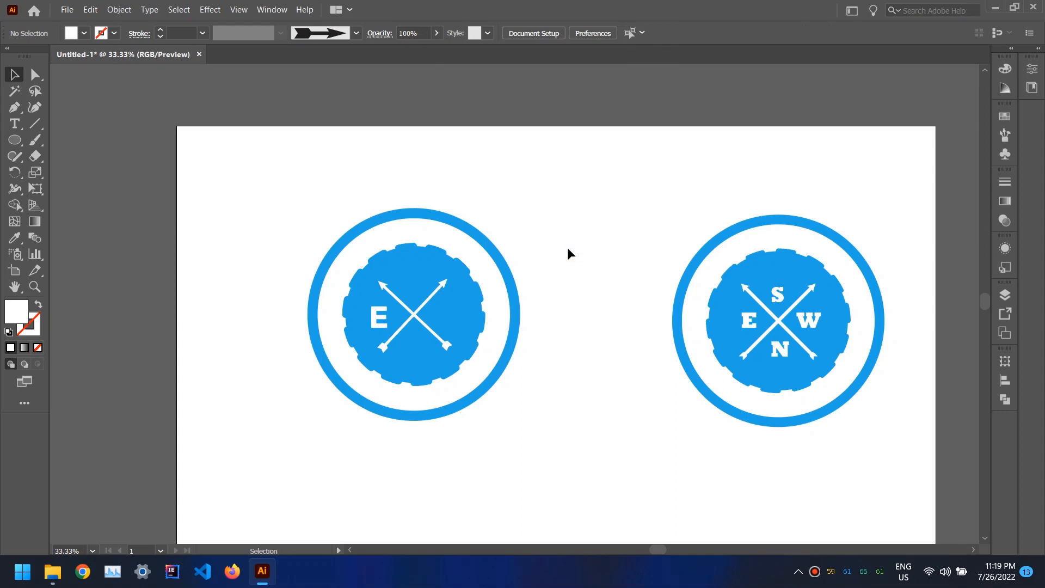
{"action": "left_click_drag", "start_coordinate": [378, 321], "coordinate": [381, 318]}
Step: Place a copy of the E in the right gap between the arrows and change its text to W
{"action": "left_click_drag", "start_coordinate": [476, 319], "coordinate": [444, 319]}
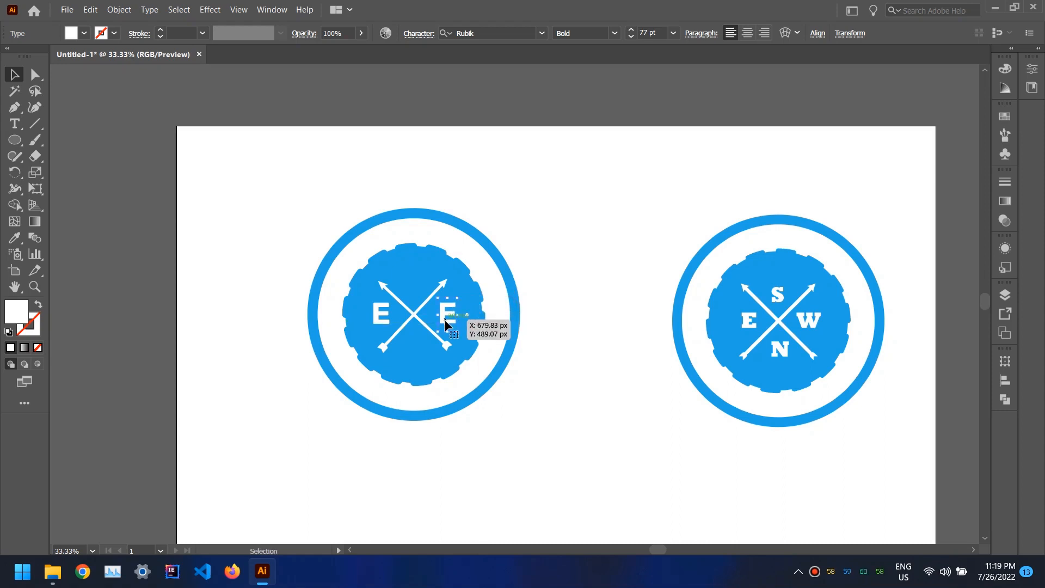
{"action": "double_click", "coordinate": [444, 319]}
{"action": "key", "text": "ctrl+a"}
{"action": "type", "text": "W"}
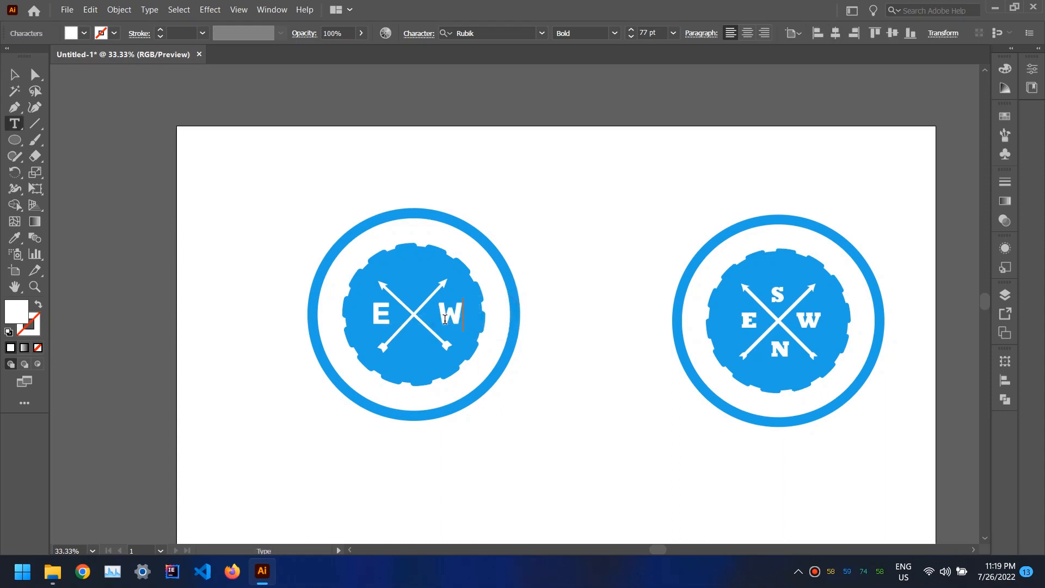
{"action": "left_click", "coordinate": [14, 74]}
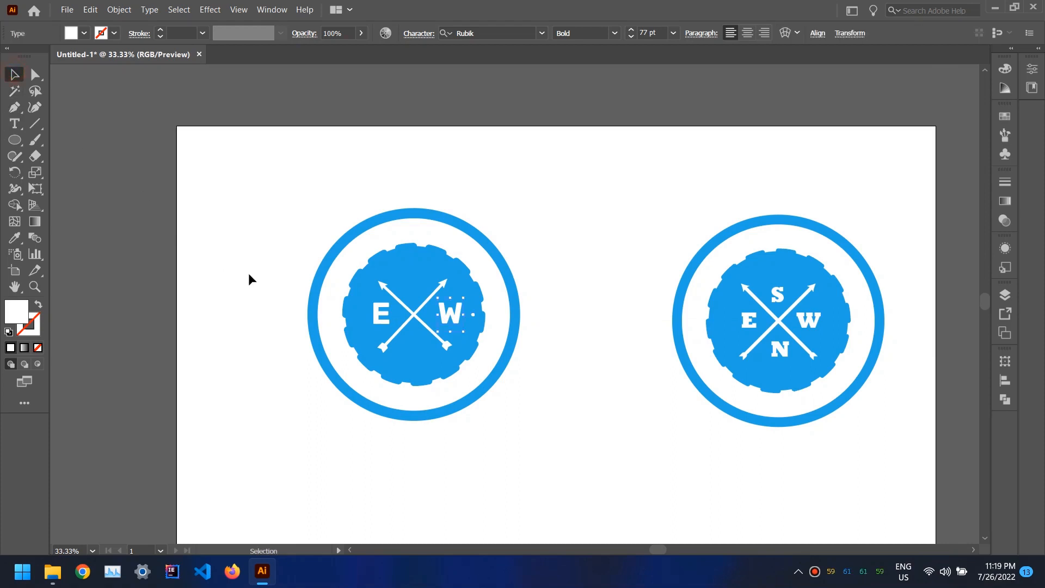
Step: Place another copy of the E in the lower gap between the arrows and change its text to N
{"action": "left_click", "coordinate": [506, 303]}
{"action": "left_click_drag", "start_coordinate": [503, 312], "coordinate": [414, 350]}
{"action": "key", "text": "t"}
{"action": "double_click", "coordinate": [414, 351]}
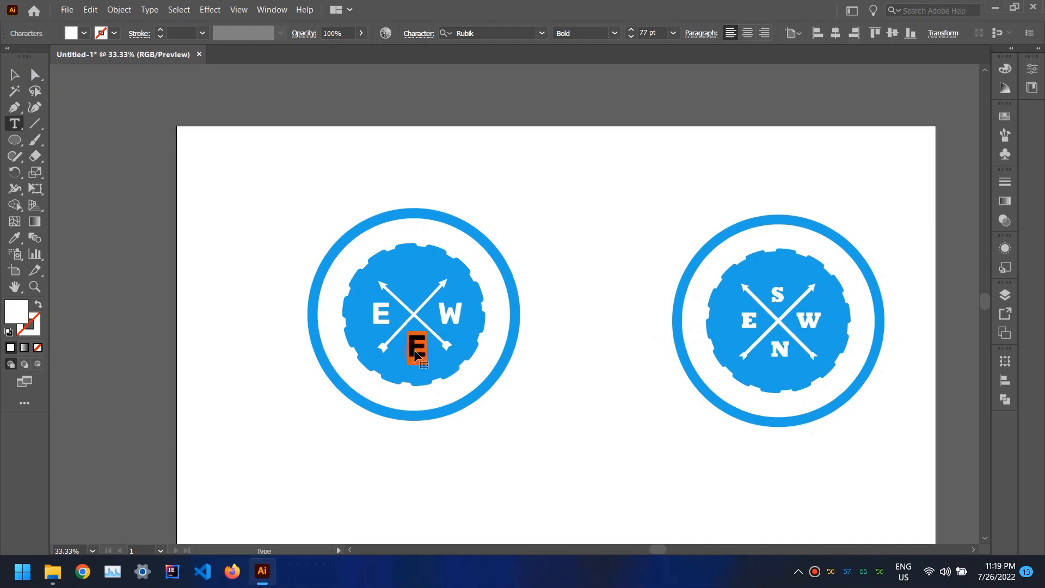
{"action": "type", "text": "N"}
{"action": "left_click", "coordinate": [14, 75]}
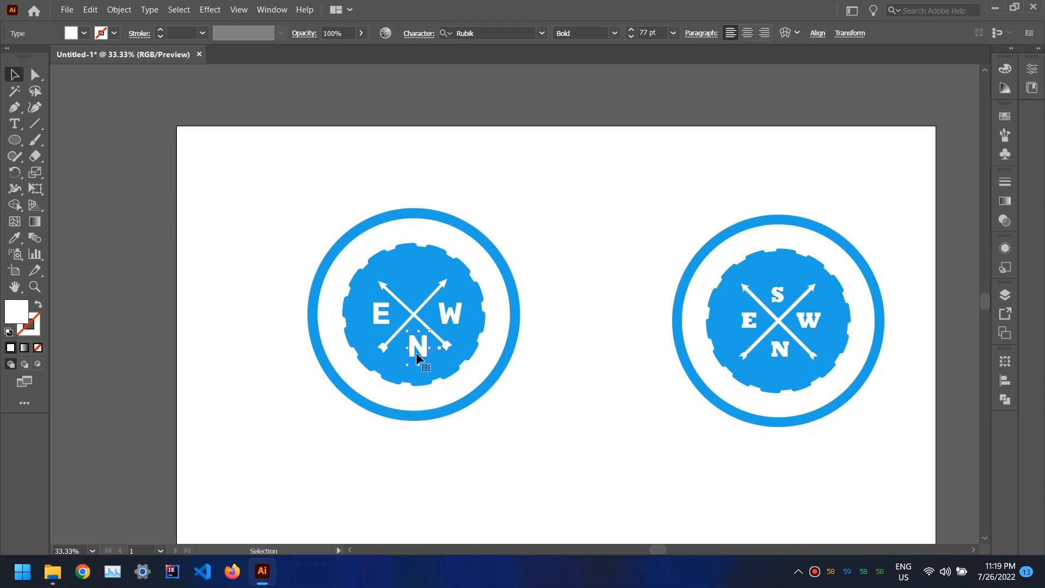
Step: Copy the N into the upper gap between the arrows and change its text to S
{"action": "key", "text": "ctrl+c"}
{"action": "key", "text": "ctrl+v"}
{"action": "left_click_drag", "start_coordinate": [505, 307], "coordinate": [415, 294]}
{"action": "double_click", "coordinate": [414, 289]}
{"action": "double_click", "coordinate": [414, 290]}
{"action": "type", "text": "S"}
{"action": "key", "text": "Escape"}
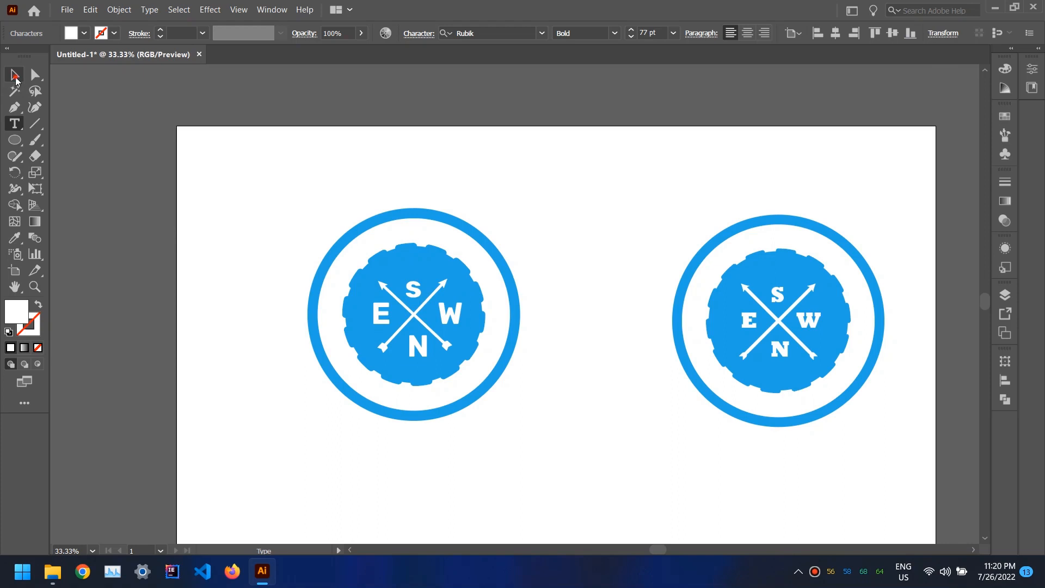
Step: Select the S, E, N and W letters together and reduce their font size to 69 pt
{"action": "left_click", "coordinate": [573, 263]}
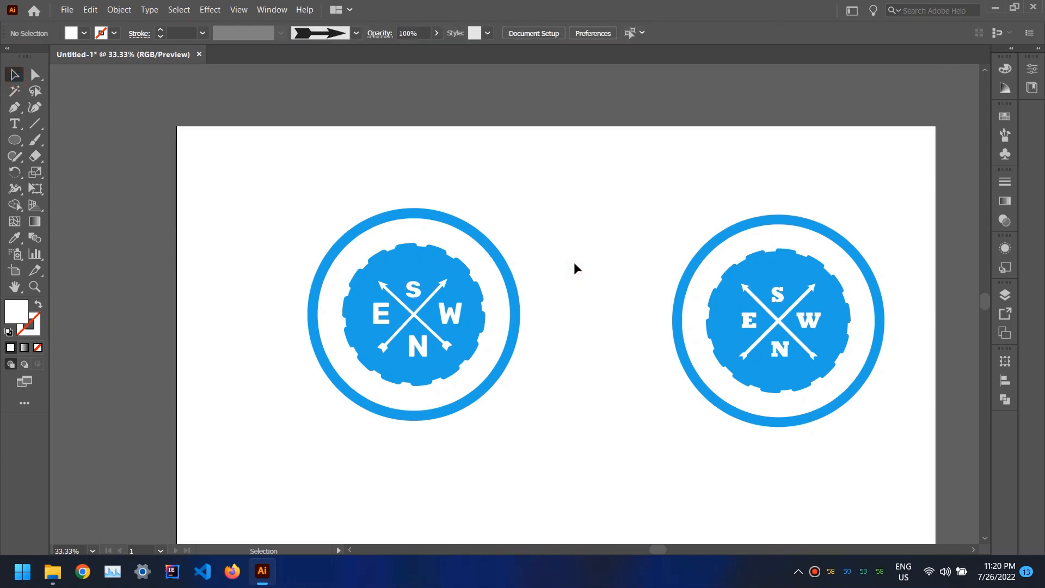
{"action": "left_click", "coordinate": [416, 291]}
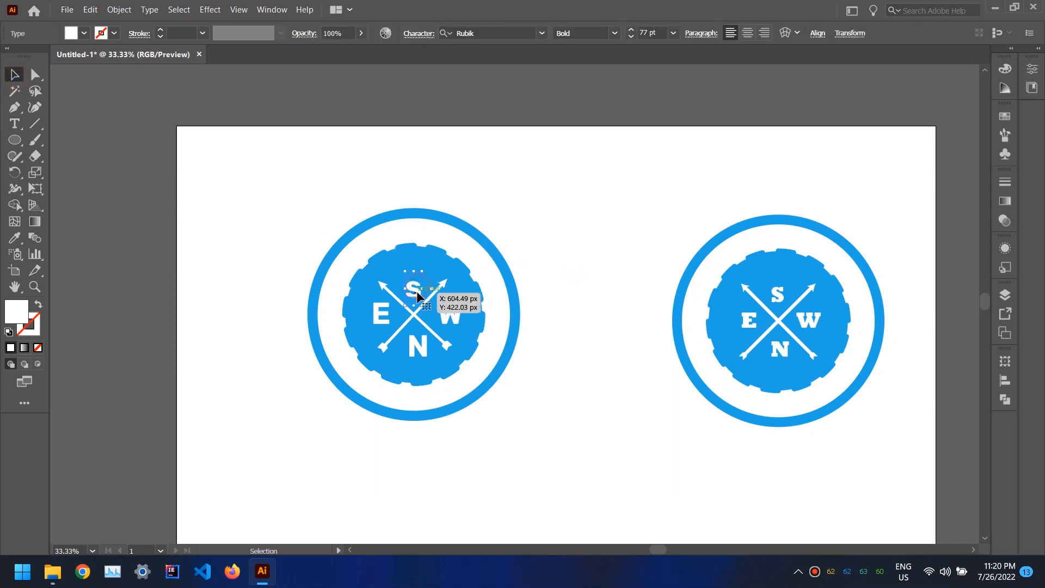
{"action": "left_click", "coordinate": [383, 321]}
{"action": "left_click", "coordinate": [424, 348]}
{"action": "left_click", "coordinate": [456, 317]}
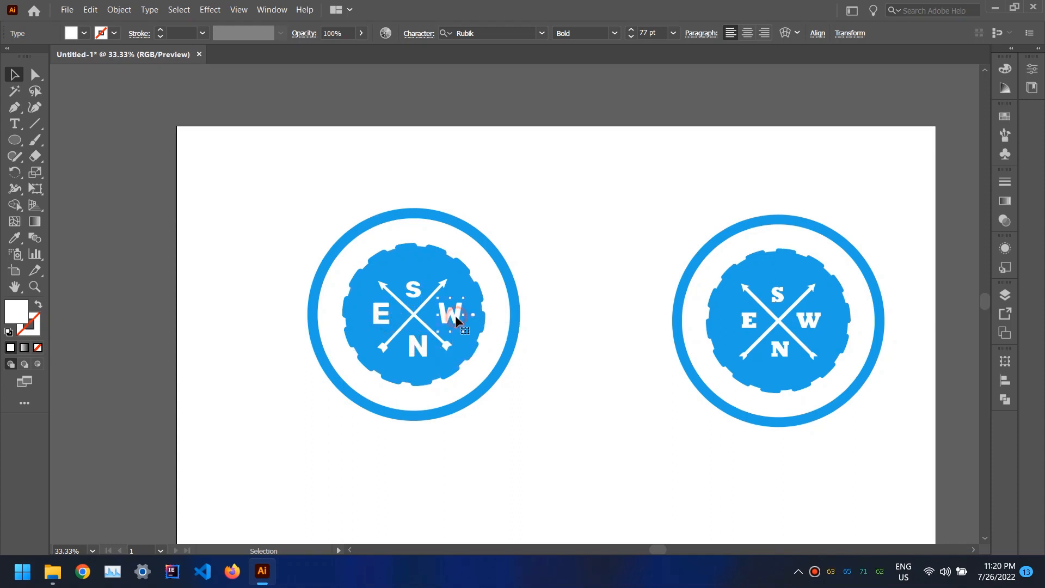
{"action": "left_click", "coordinate": [382, 318], "text": "shift"}
{"action": "left_click", "coordinate": [413, 292], "text": "shift"}
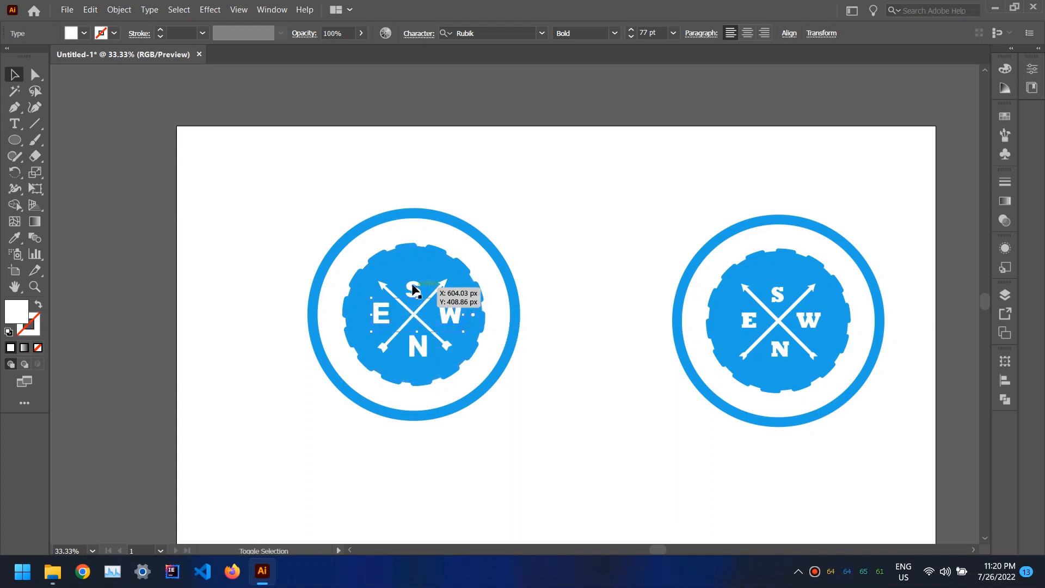
{"action": "left_click", "coordinate": [425, 348], "text": "shift"}
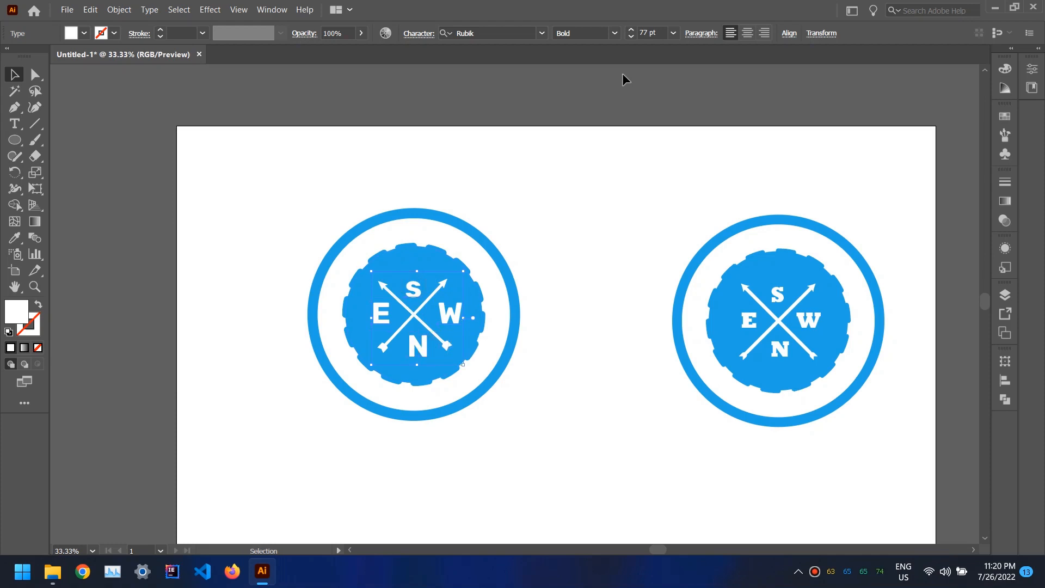
{"action": "left_click", "coordinate": [631, 30]}
{"action": "left_click", "coordinate": [631, 30]}
{"action": "left_click", "coordinate": [631, 37]}
{"action": "left_click", "coordinate": [631, 37]}
{"action": "left_click", "coordinate": [631, 37]}
{"action": "left_click", "coordinate": [631, 37]}
{"action": "left_click", "coordinate": [632, 37]}
{"action": "left_click", "coordinate": [631, 37]}
{"action": "left_click", "coordinate": [631, 37]}
{"action": "left_click", "coordinate": [632, 37]}
{"action": "left_click", "coordinate": [631, 37]}
{"action": "left_click", "coordinate": [631, 37]}
{"action": "left_click", "coordinate": [585, 205]}
Step: Align the E and W by their vertical centers, and the N and S by their horizontal centers
{"action": "left_click", "coordinate": [456, 311]}
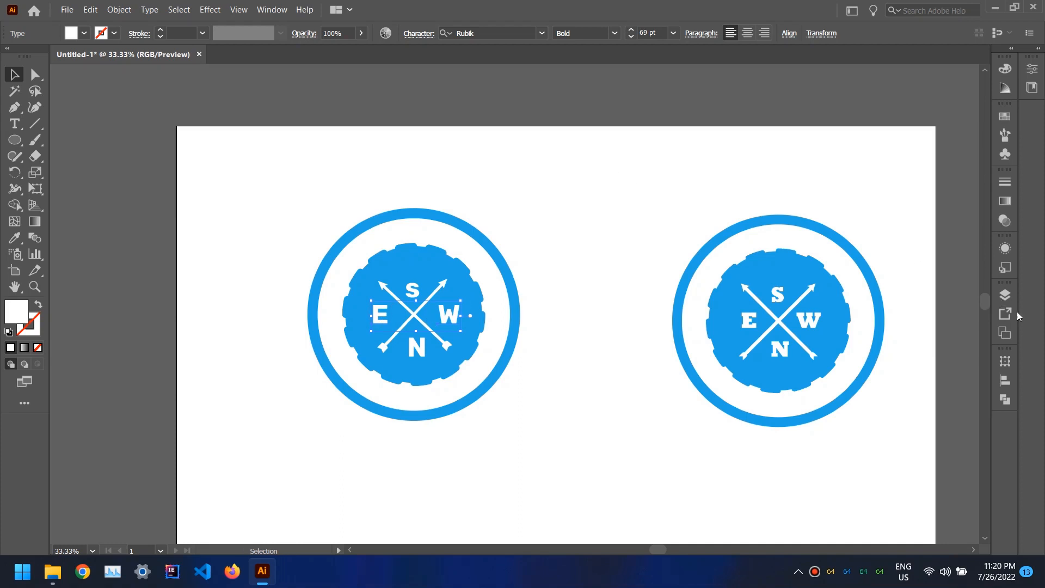
{"action": "left_click", "coordinate": [1005, 379]}
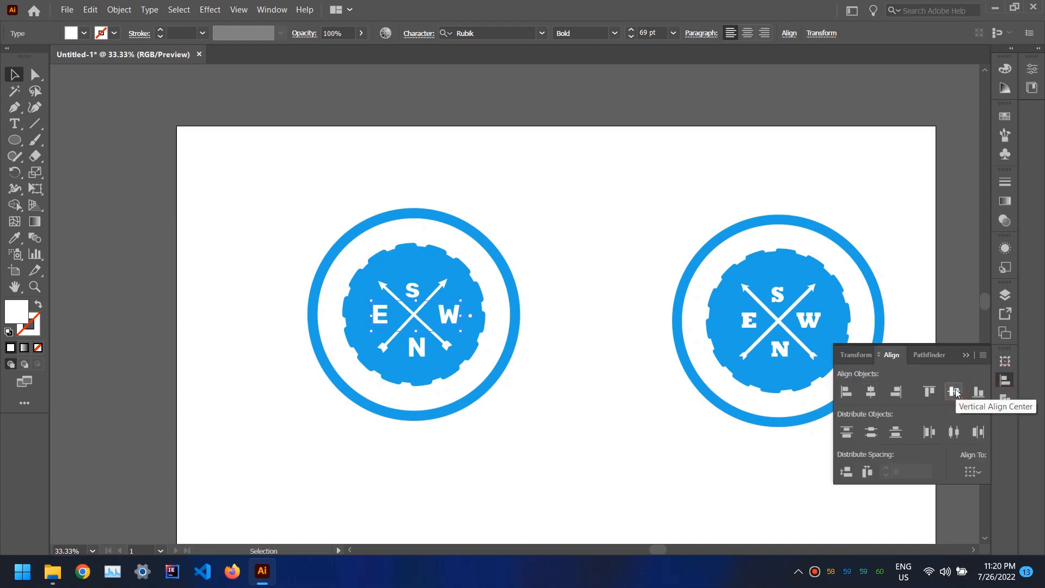
{"action": "left_click", "coordinate": [610, 423]}
{"action": "left_click", "coordinate": [416, 352]}
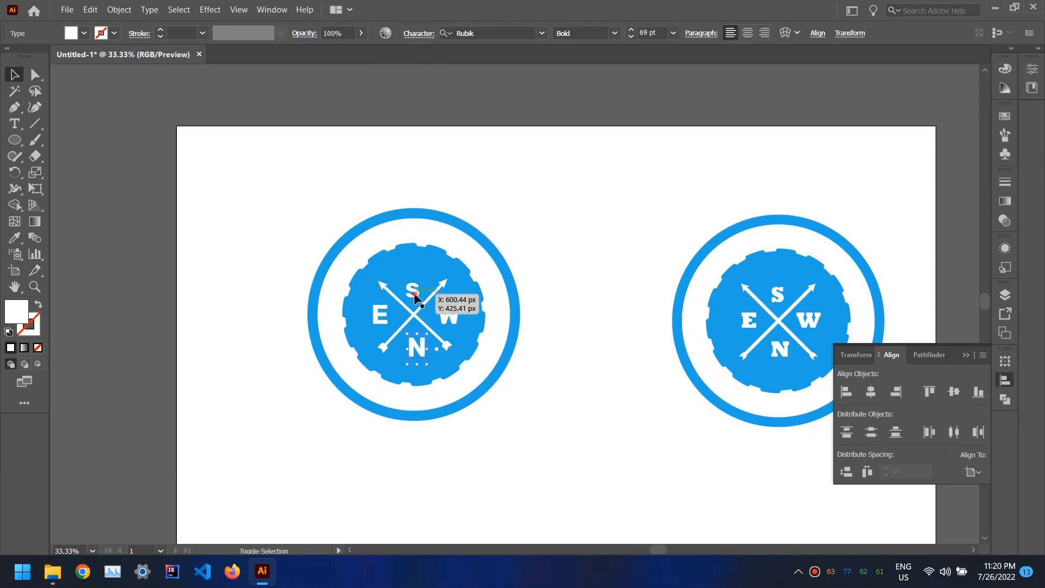
{"action": "left_click", "coordinate": [871, 391]}
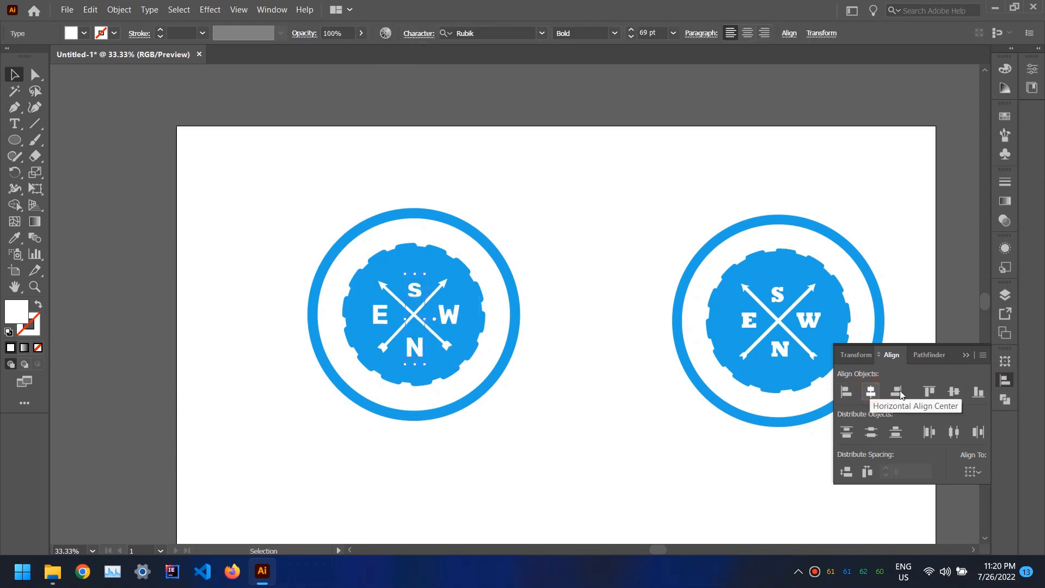
{"action": "left_click", "coordinate": [966, 355]}
{"action": "left_click", "coordinate": [598, 353]}
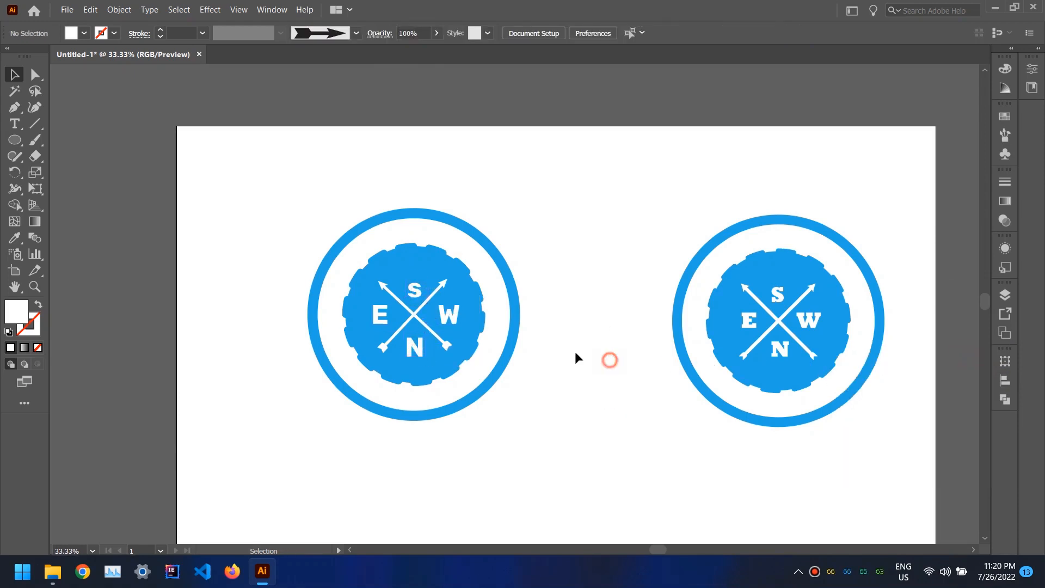
Step: Group the E with the W, and group the N with the S as a second pair
{"action": "left_click", "coordinate": [453, 316]}
{"action": "left_click", "coordinate": [388, 317], "text": "shift"}
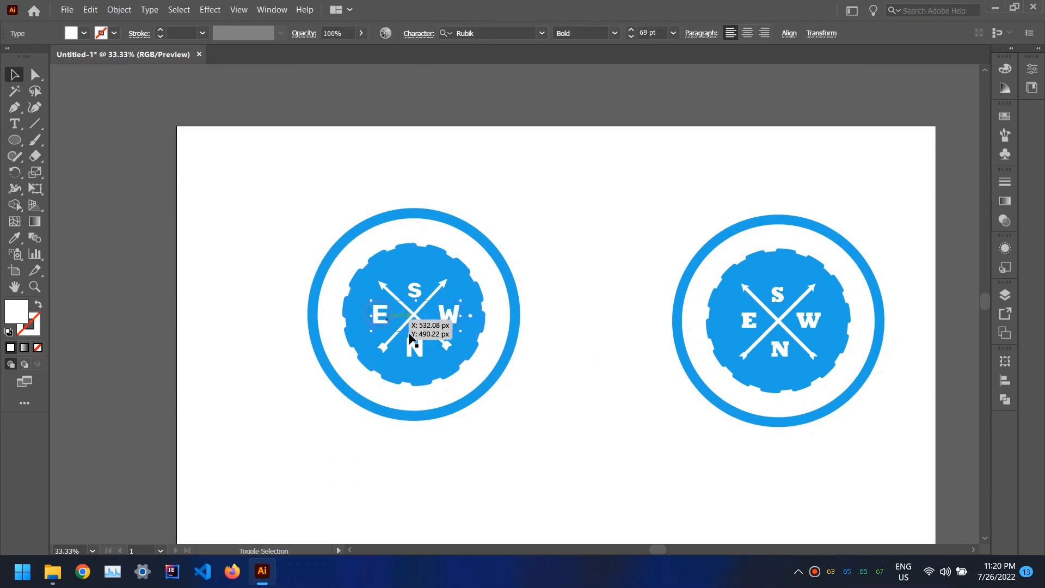
{"action": "left_click", "coordinate": [598, 359]}
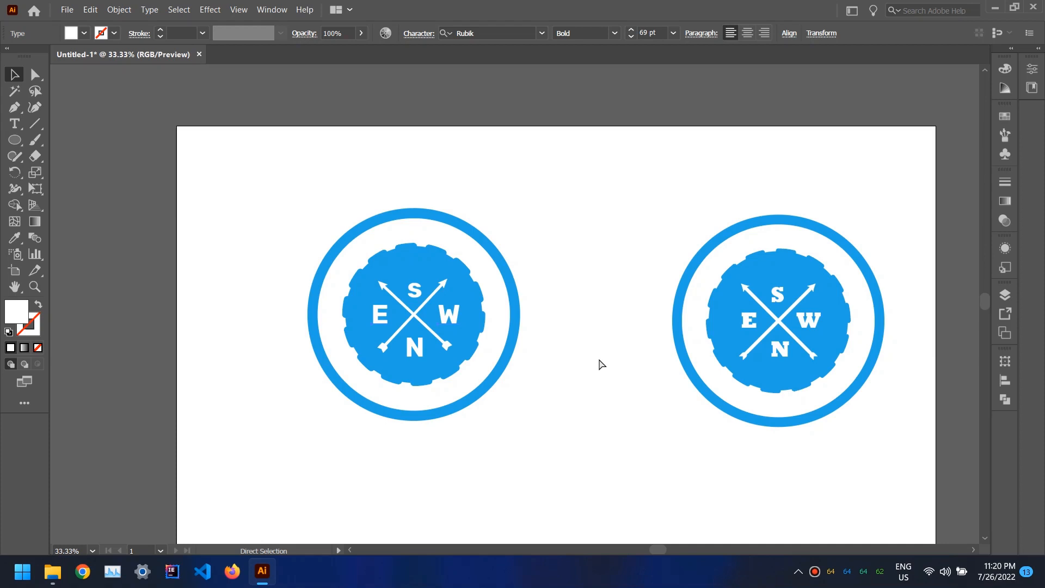
{"action": "key", "text": "ctrl+g"}
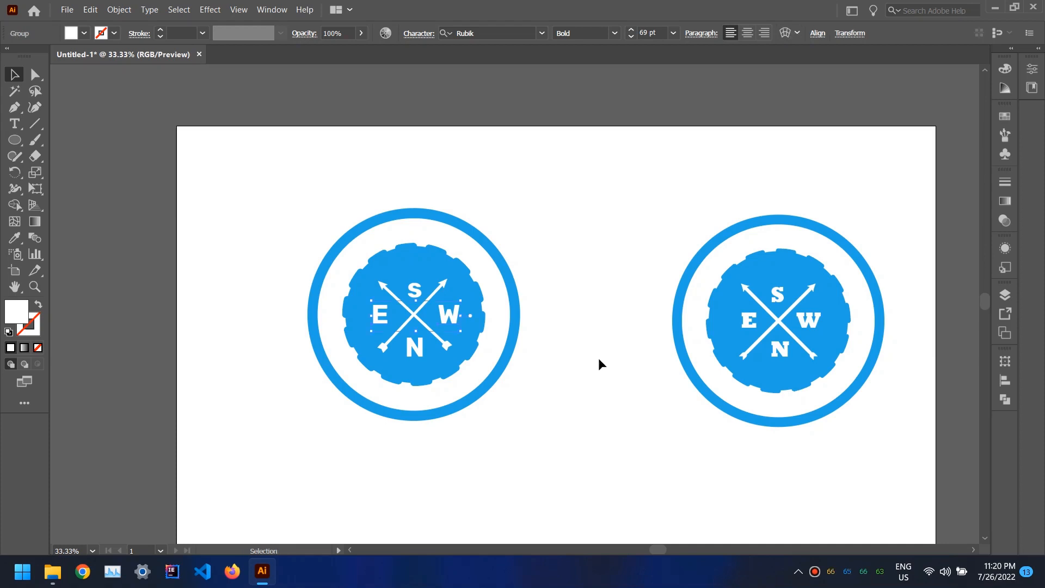
{"action": "left_click", "coordinate": [533, 351]}
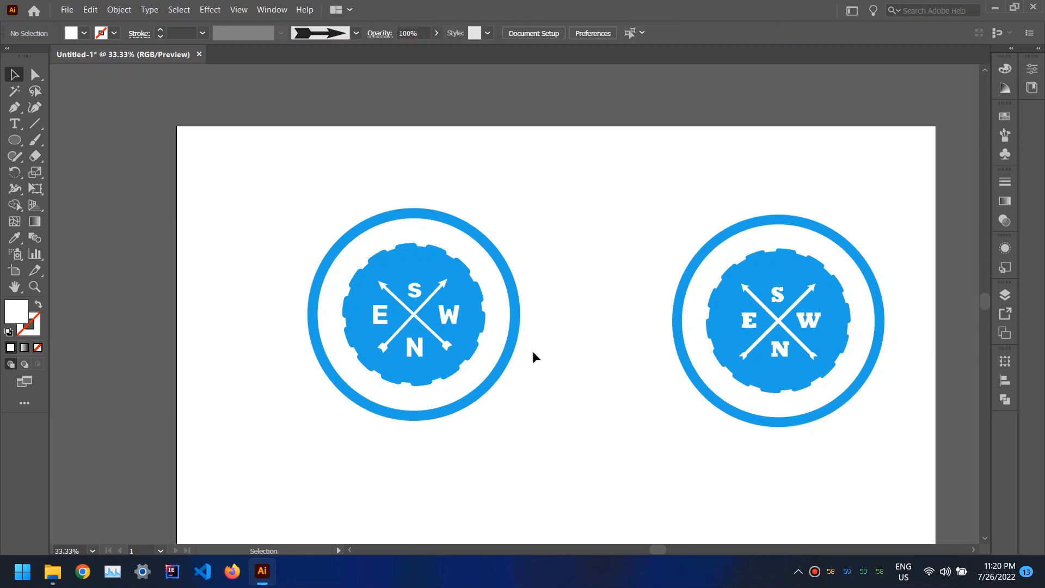
{"action": "left_click", "coordinate": [420, 355]}
{"action": "left_click", "coordinate": [415, 290], "text": "shift"}
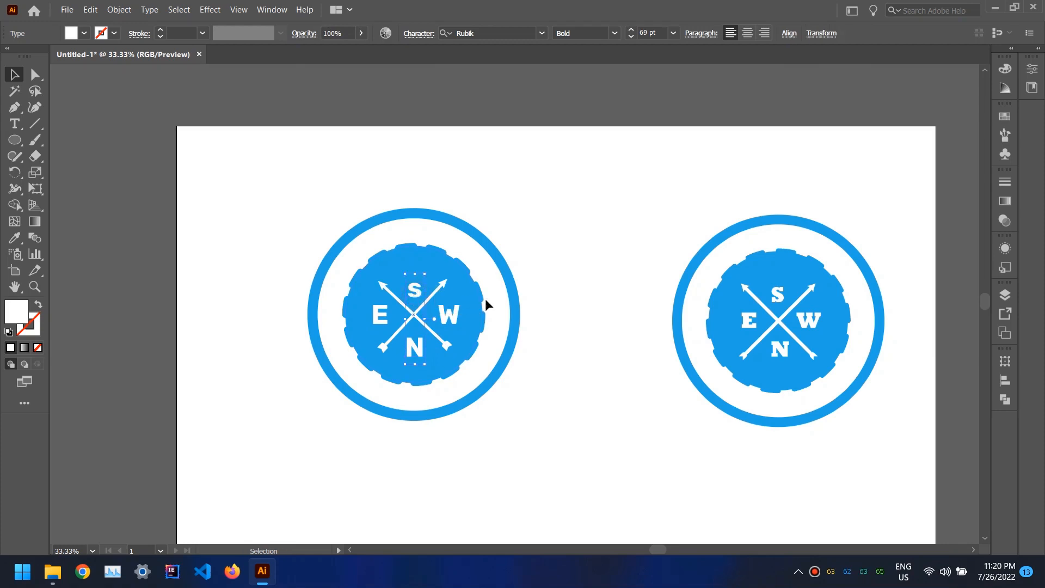
{"action": "key", "text": "ctrl+g"}
Step: Center the two letter pairs on each other horizontally and vertically and combine them into one group
{"action": "left_click", "coordinate": [455, 318], "text": "shift"}
{"action": "left_click", "coordinate": [1004, 386]}
{"action": "left_click", "coordinate": [871, 391]}
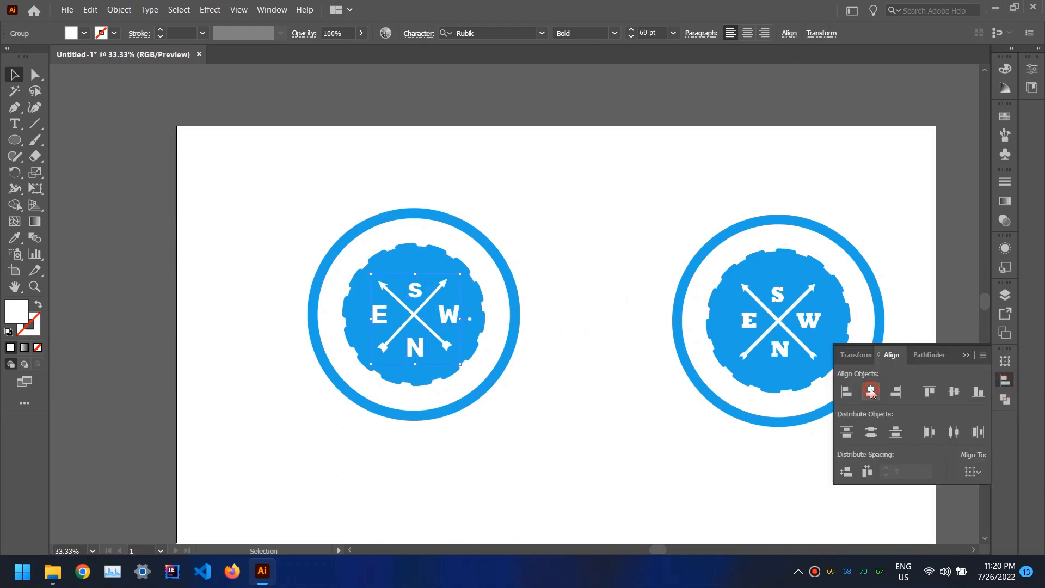
{"action": "left_click", "coordinate": [952, 392]}
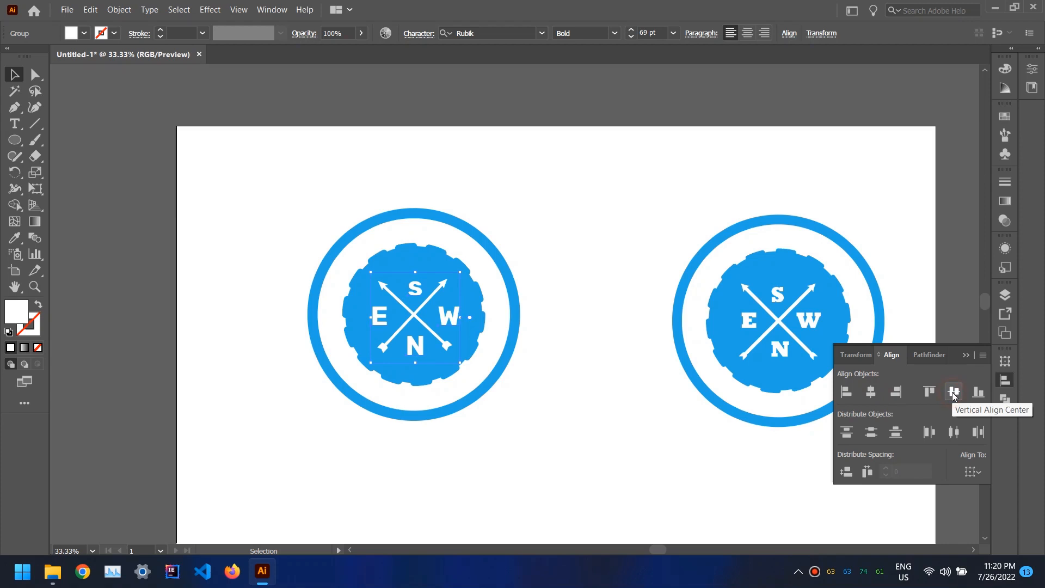
{"action": "left_click", "coordinate": [965, 355]}
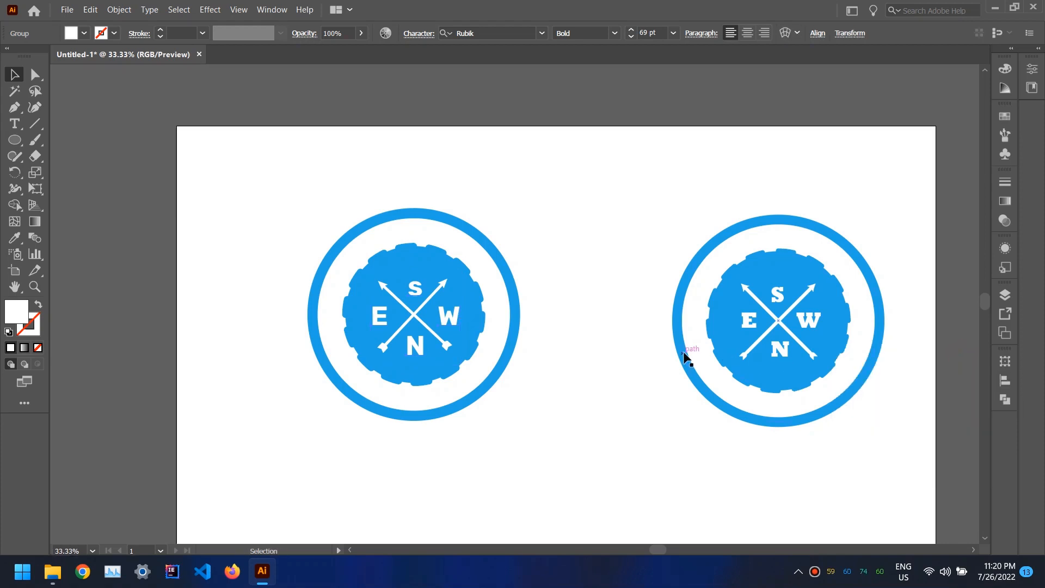
Step: Center the rings, arrows and letter group of the new badge on each other horizontally and vertically
{"action": "left_click", "coordinate": [583, 263]}
{"action": "left_click_drag", "start_coordinate": [570, 234], "coordinate": [234, 357]}
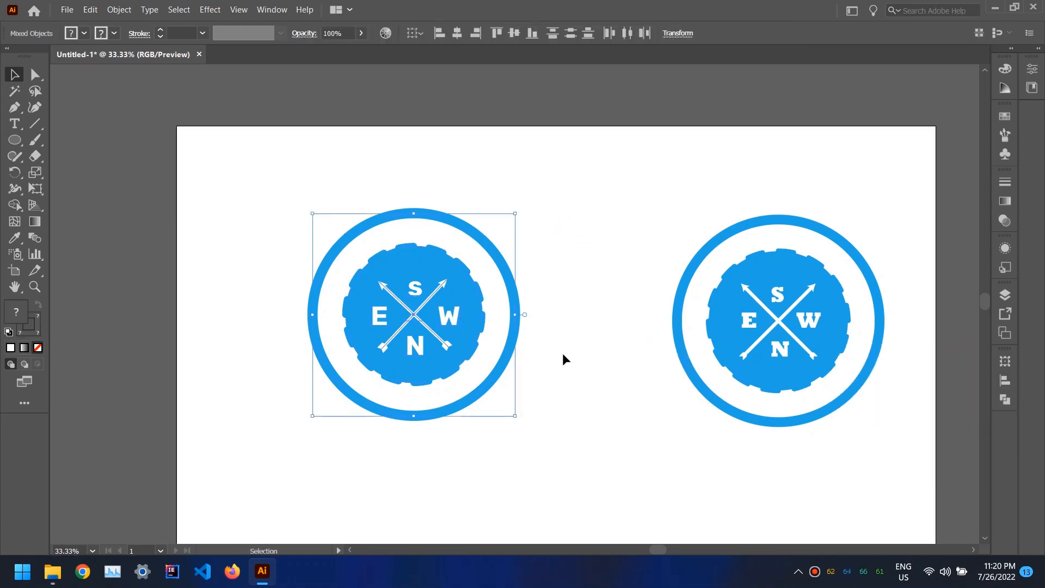
{"action": "left_click", "coordinate": [1005, 381]}
{"action": "left_click", "coordinate": [870, 392]}
{"action": "left_click", "coordinate": [955, 392]}
{"action": "left_click", "coordinate": [965, 357]}
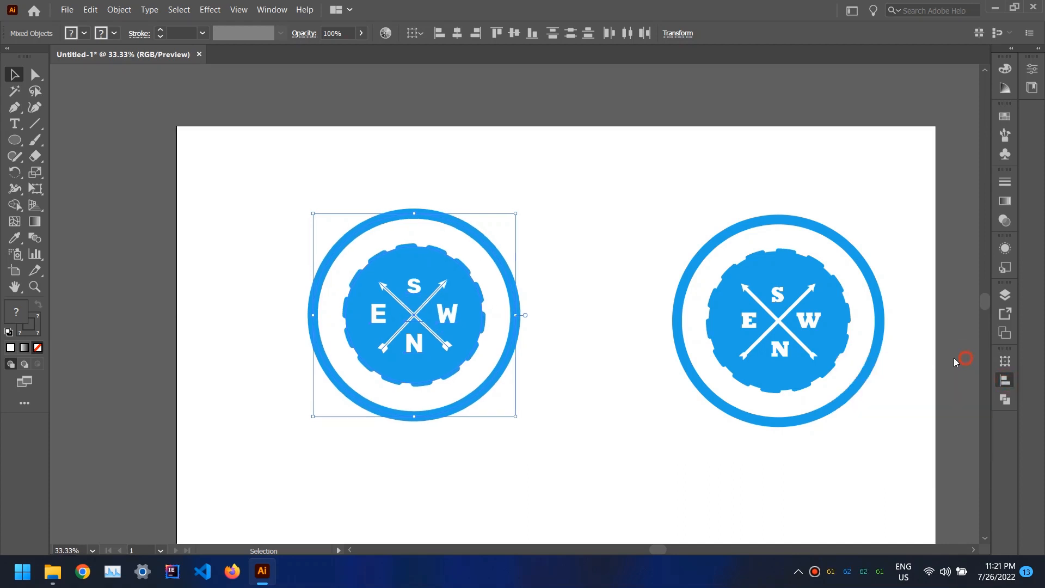
{"action": "left_click", "coordinate": [622, 374]}
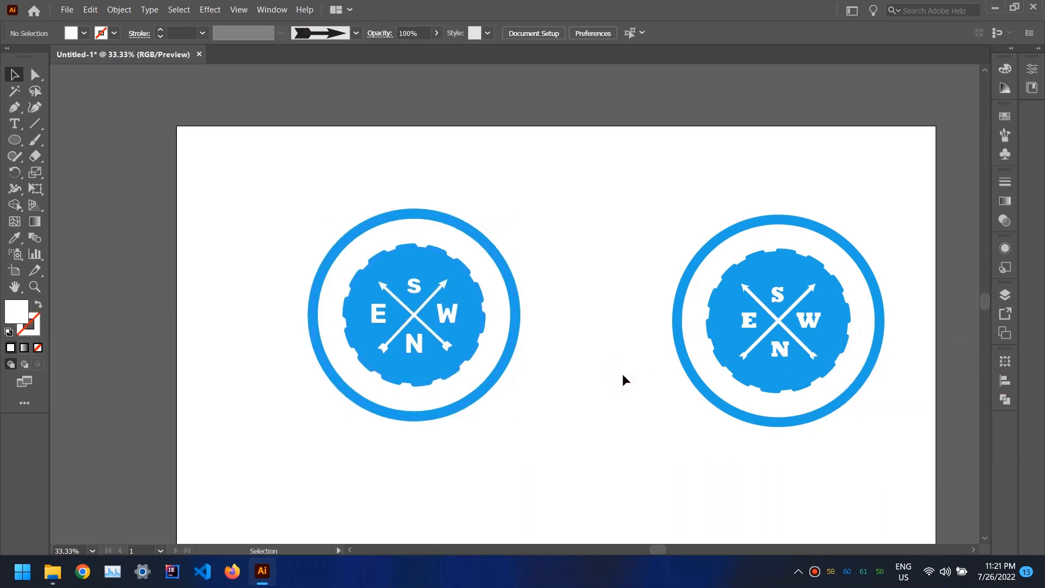
Step: Isolate the S inside its nested groups, enlarge it to 83 pt and leave the isolated group
{"action": "left_click", "coordinate": [416, 291]}
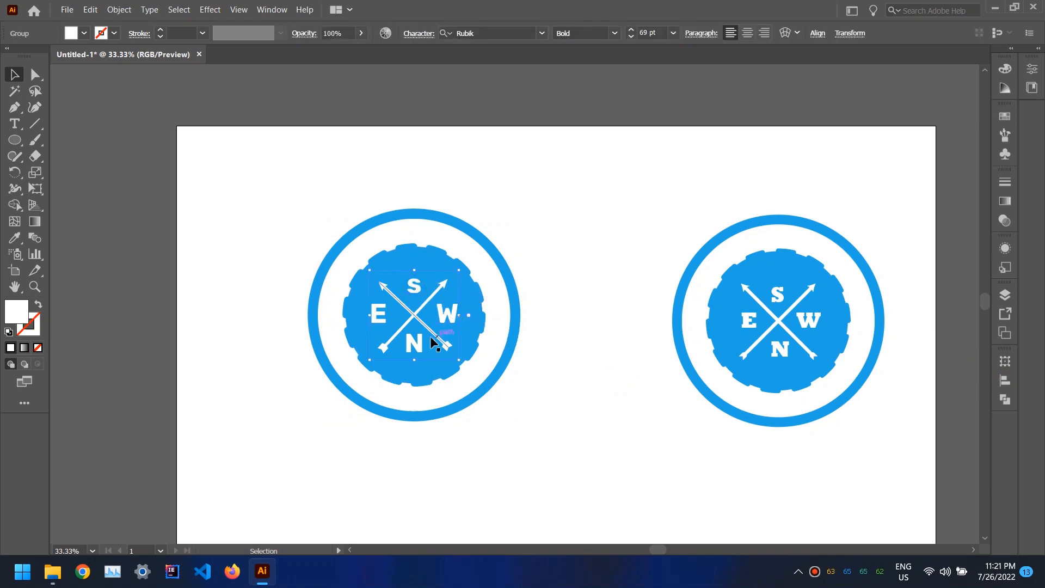
{"action": "left_click", "coordinate": [568, 320]}
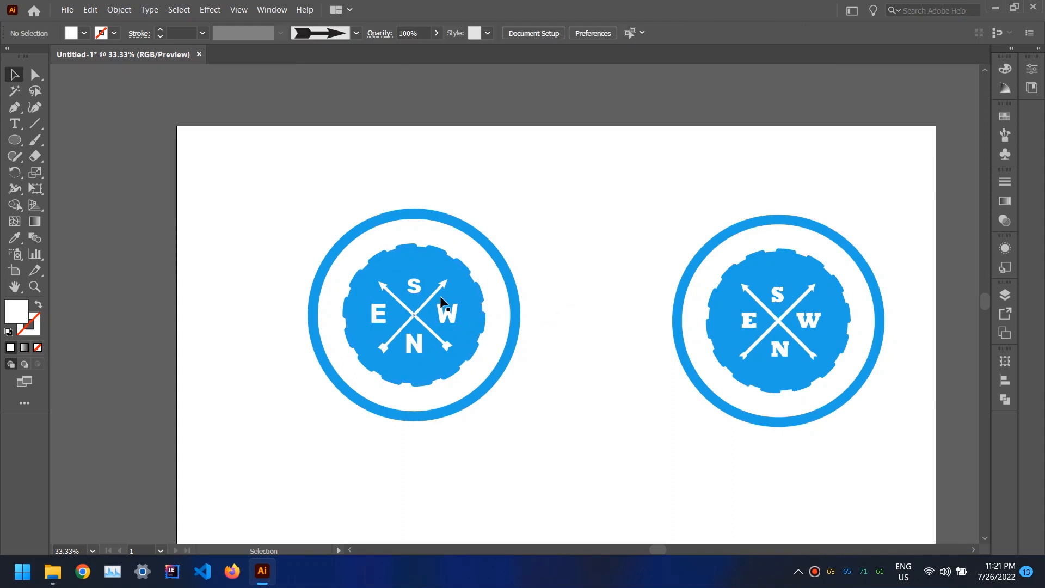
{"action": "double_click", "coordinate": [417, 291]}
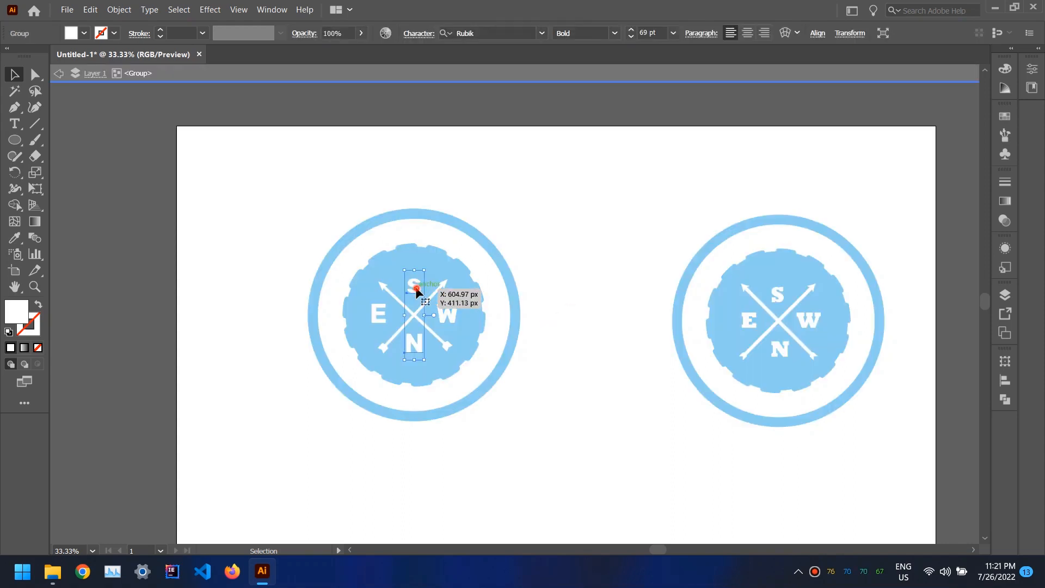
{"action": "double_click", "coordinate": [418, 291]}
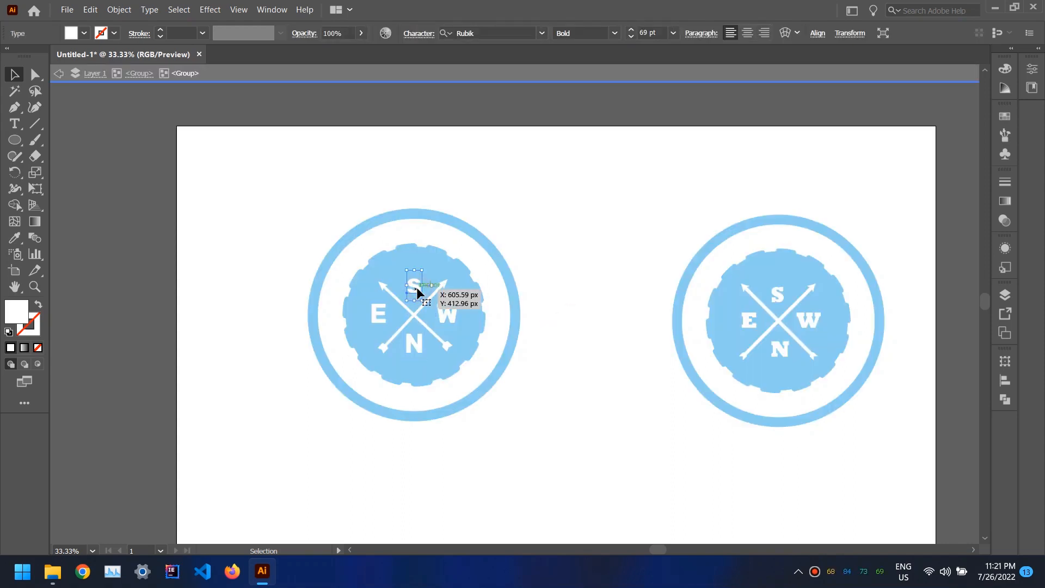
{"action": "left_click", "coordinate": [631, 30]}
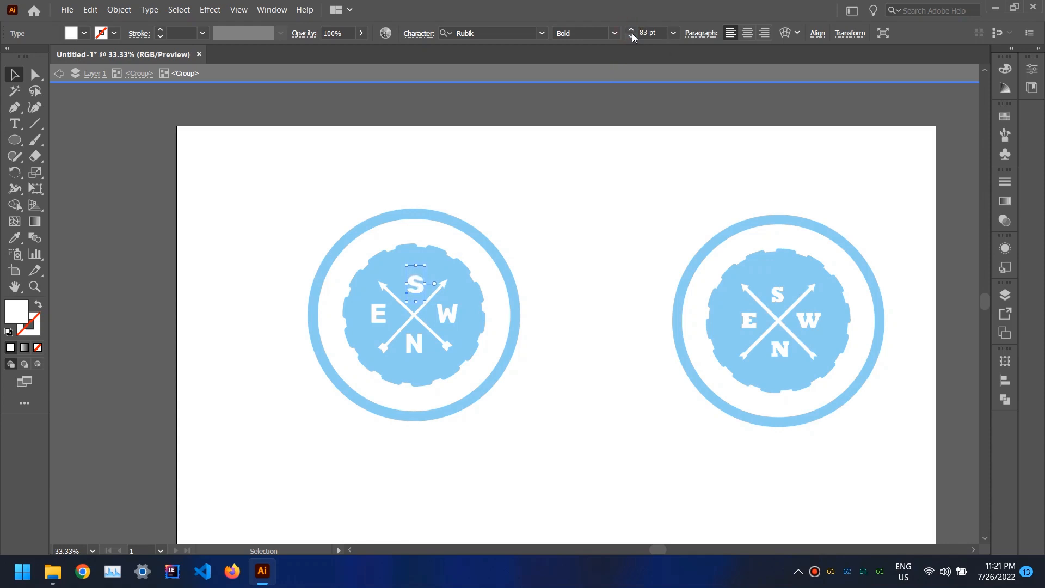
{"action": "left_click", "coordinate": [601, 247]}
{"action": "double_click", "coordinate": [602, 247]}
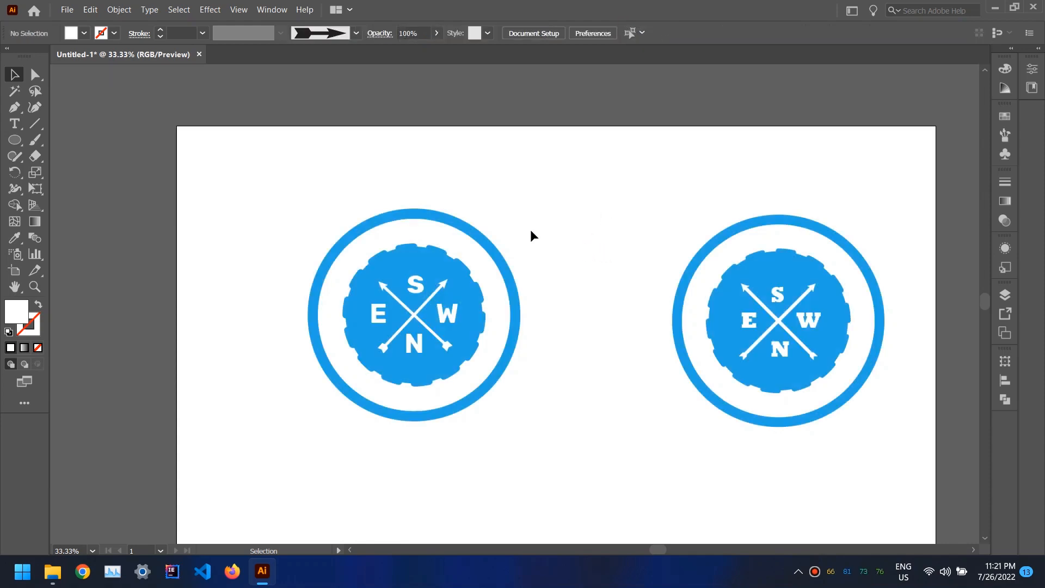